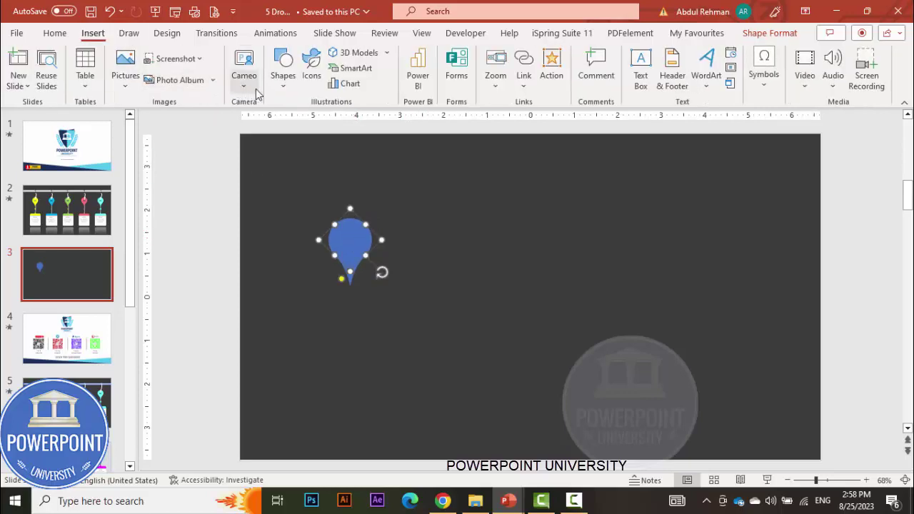
Draw a small circle centred under the teardrop pin's tip
left_click(282, 78)
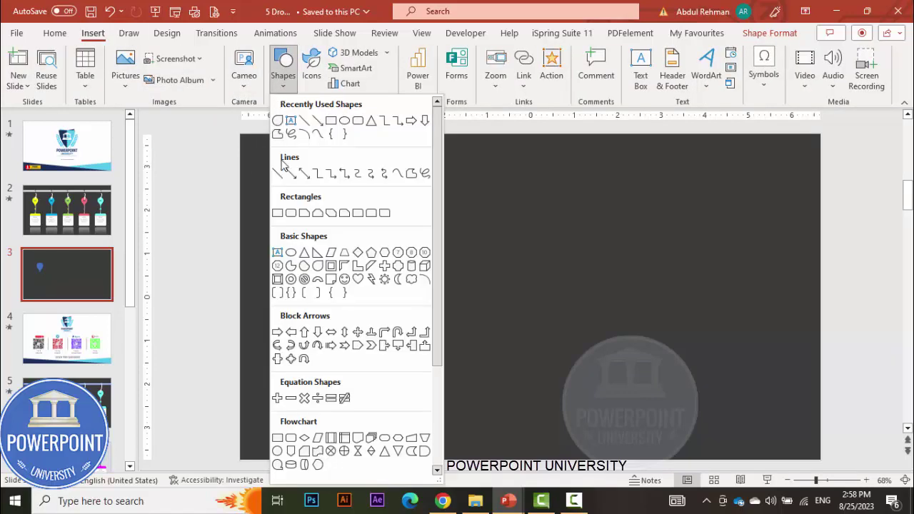
left_click(291, 253)
left_click_drag(347, 297, 355, 308)
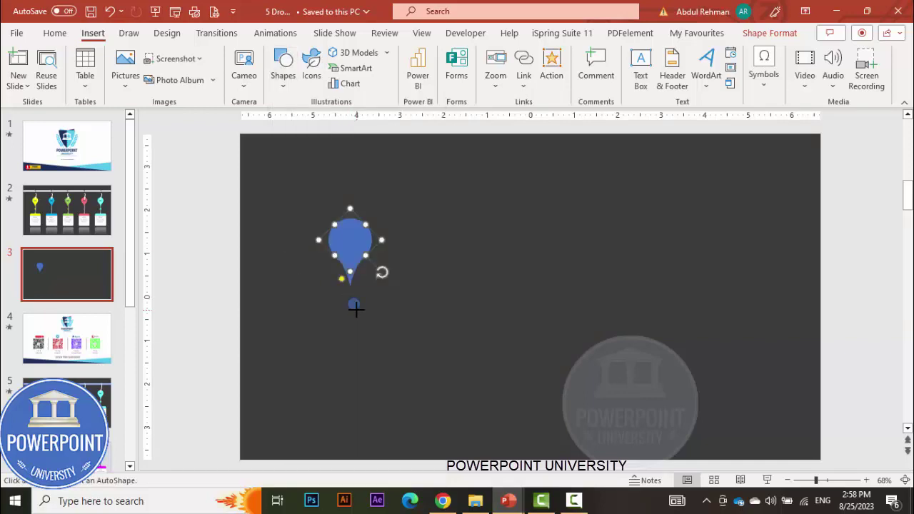
left_click(348, 342)
left_click_drag(350, 341, 351, 336)
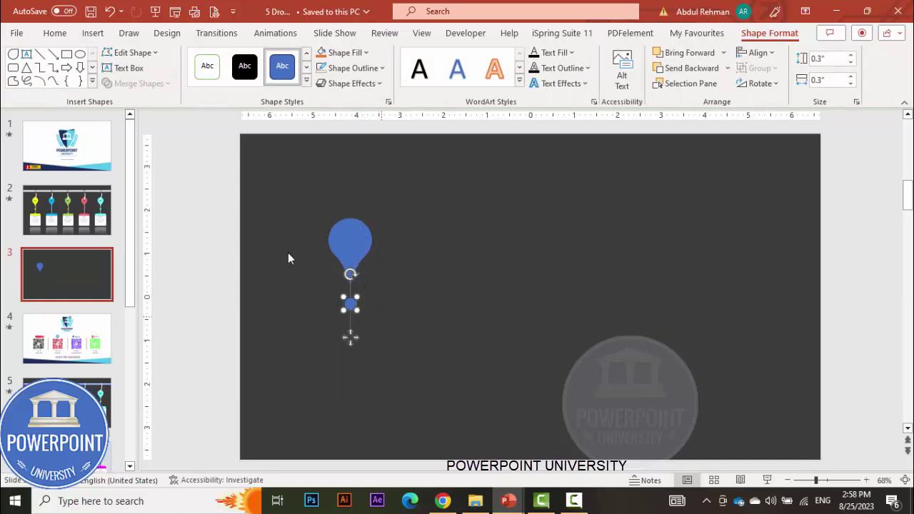
Draw a 1.97" × 2.42" rectangle centred below the pin
left_click(93, 34)
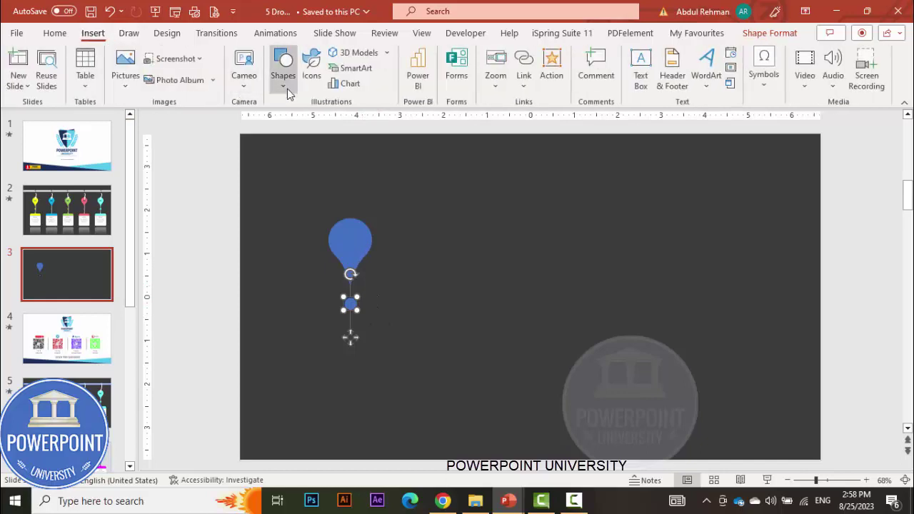
left_click(288, 89)
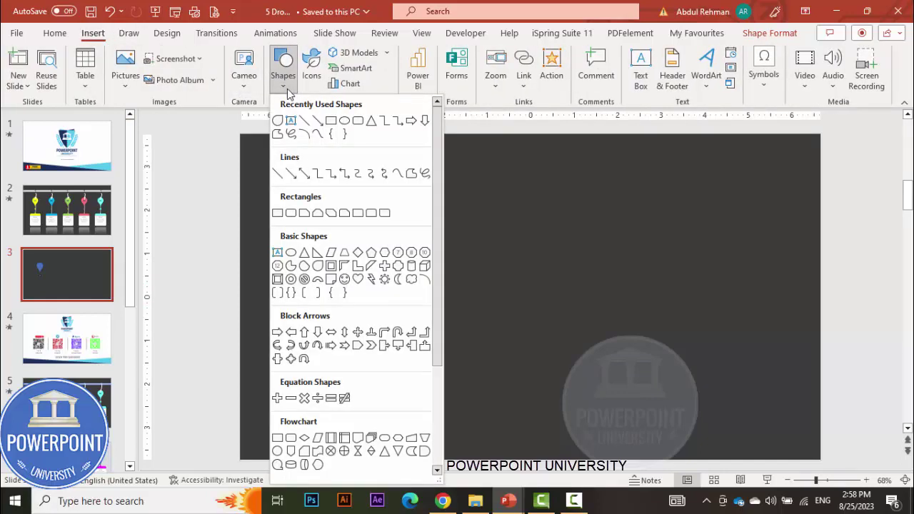
left_click(277, 214)
left_click_drag(310, 338, 413, 422)
left_click_drag(385, 393, 376, 391)
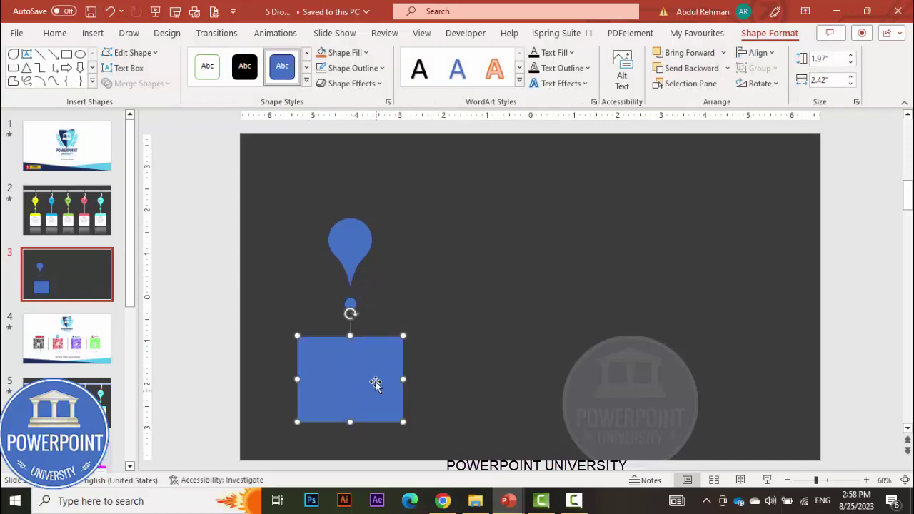
Remove the outlines from the rectangle and the small circle
left_click(352, 68)
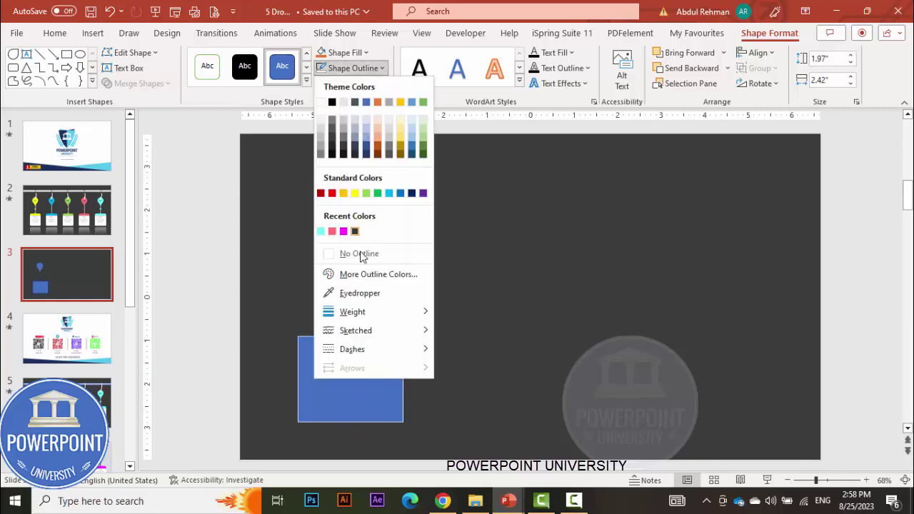
left_click(362, 251)
left_click(350, 304)
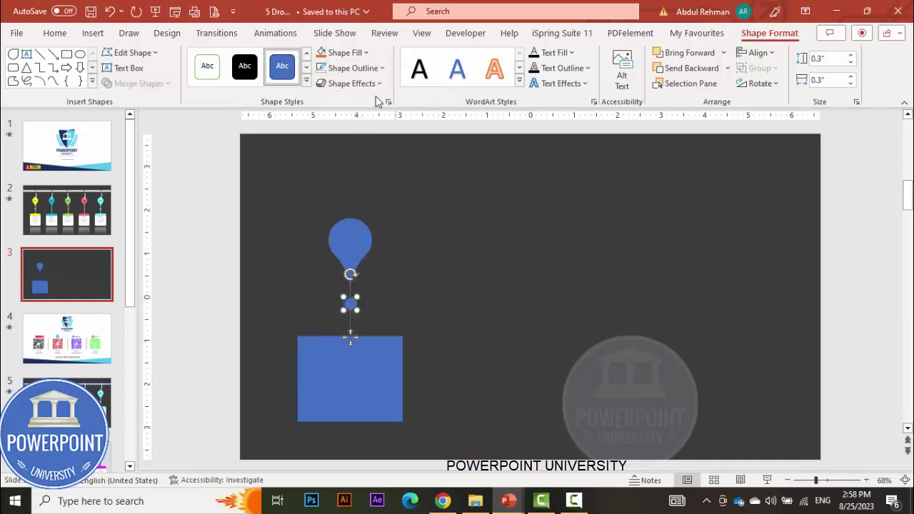
left_click(353, 68)
left_click(356, 253)
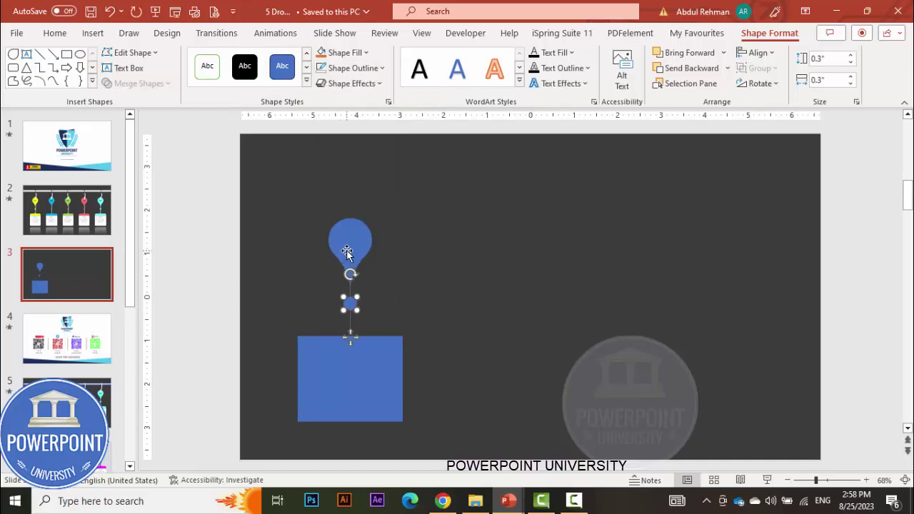
Fill the teardrop pin and the small circle with yellow
left_click(349, 259, "shift")
left_click(346, 53)
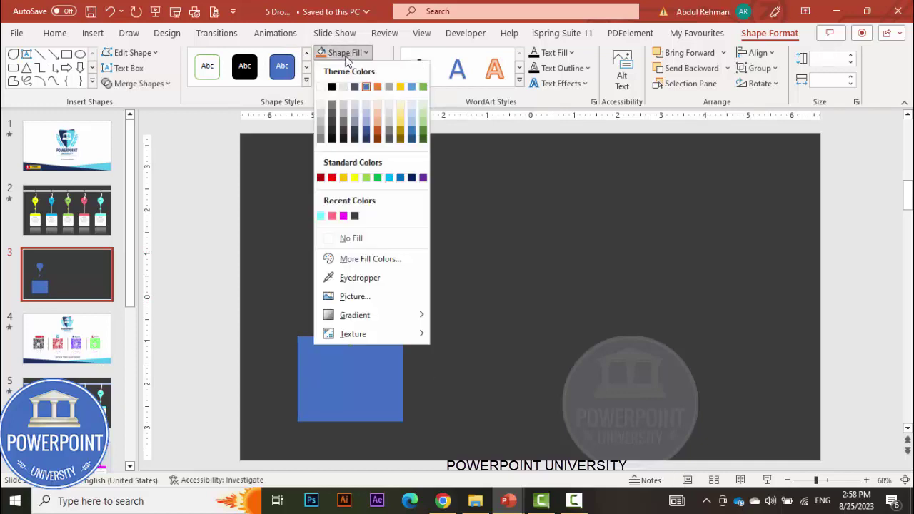
left_click(355, 178)
left_click(454, 230)
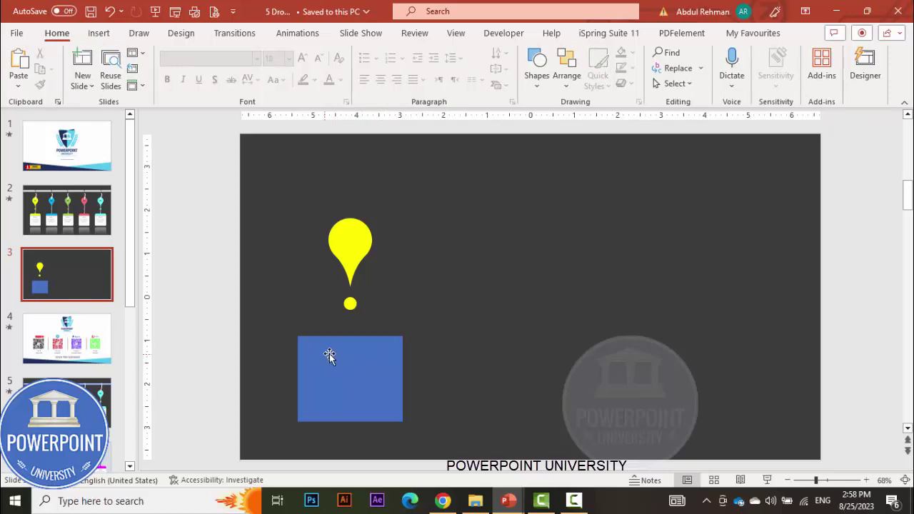
left_click(375, 359)
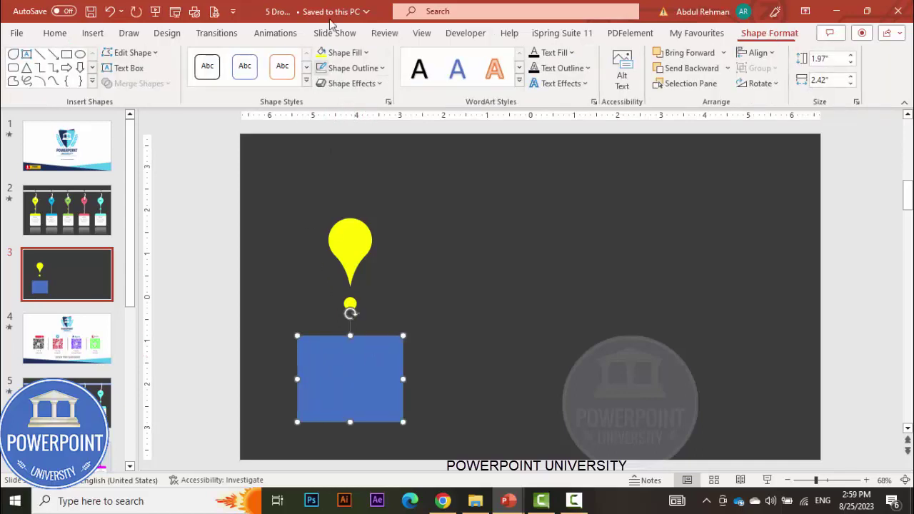
Fill the rectangle white and draw a wide bar overlapping its top edge
left_click(348, 55)
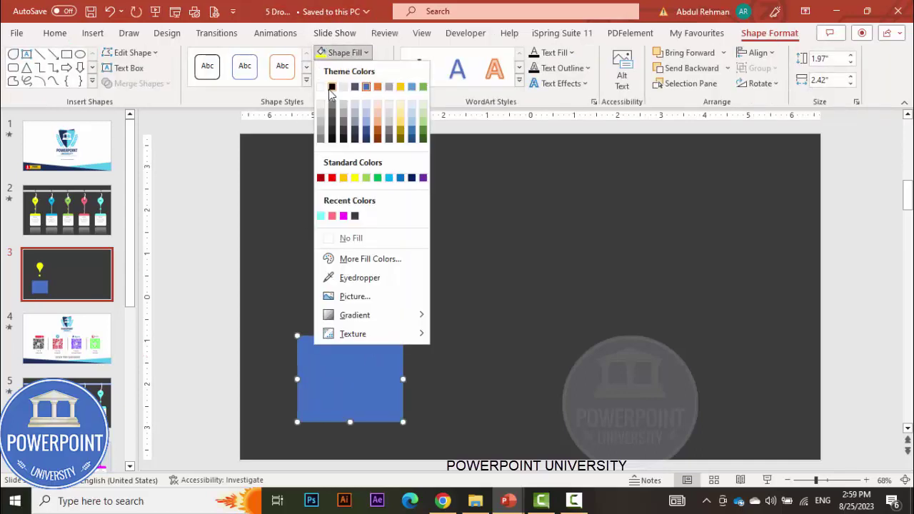
left_click(326, 85)
left_click(409, 370)
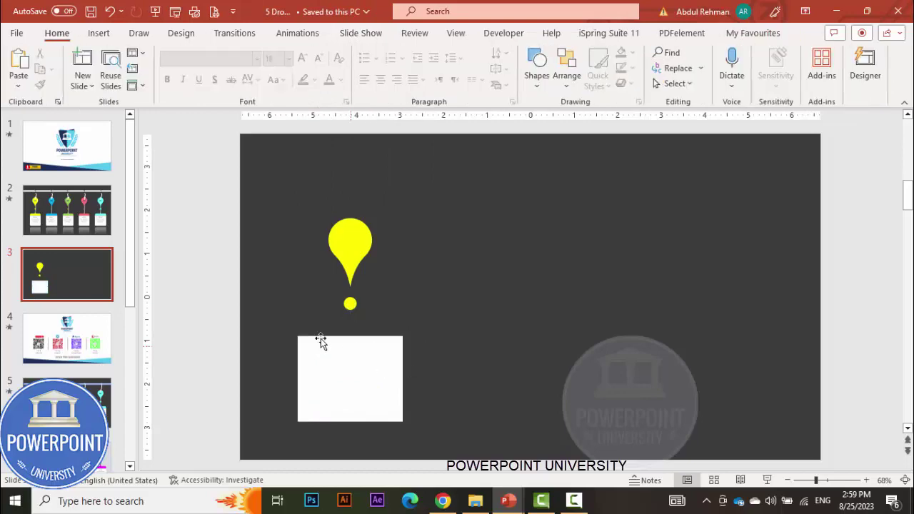
left_click(96, 32)
left_click(282, 77)
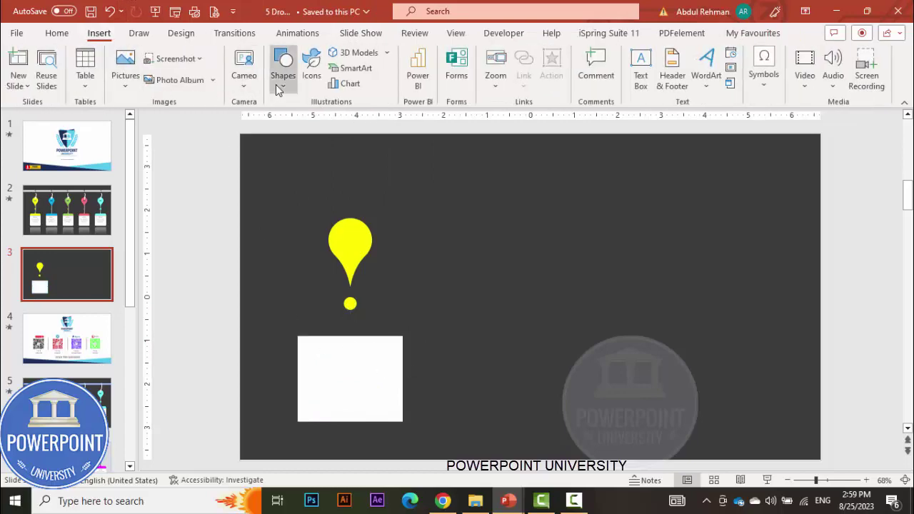
left_click(278, 214)
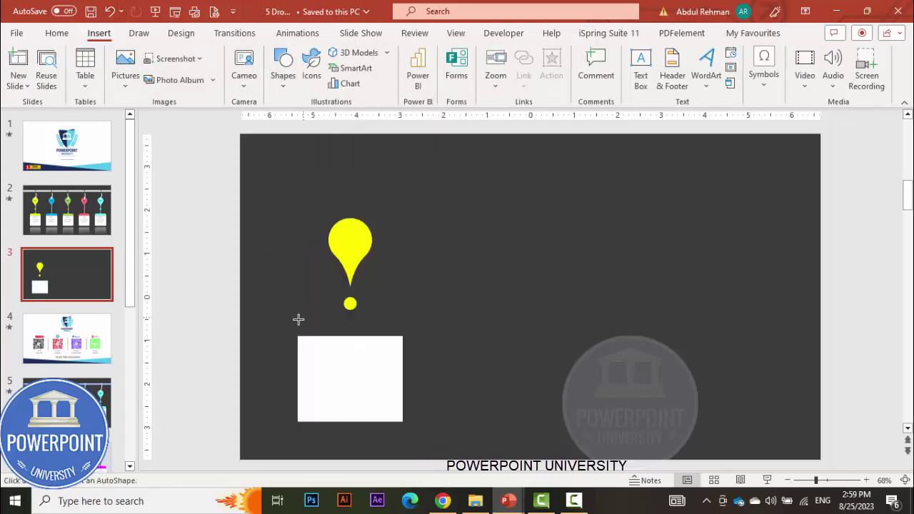
left_click_drag(279, 325, 419, 353)
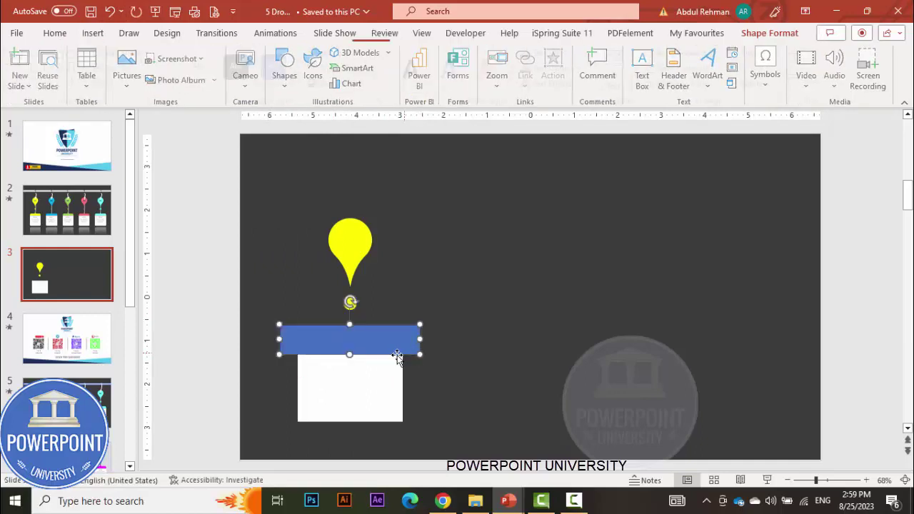
Fragment the bar and white box, then delete the overhanging piece
left_click(374, 395)
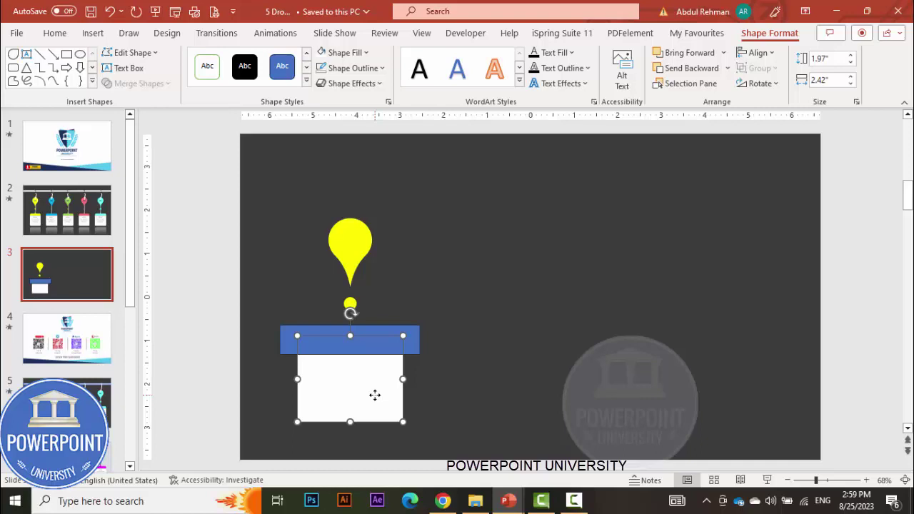
left_click(416, 336, "shift")
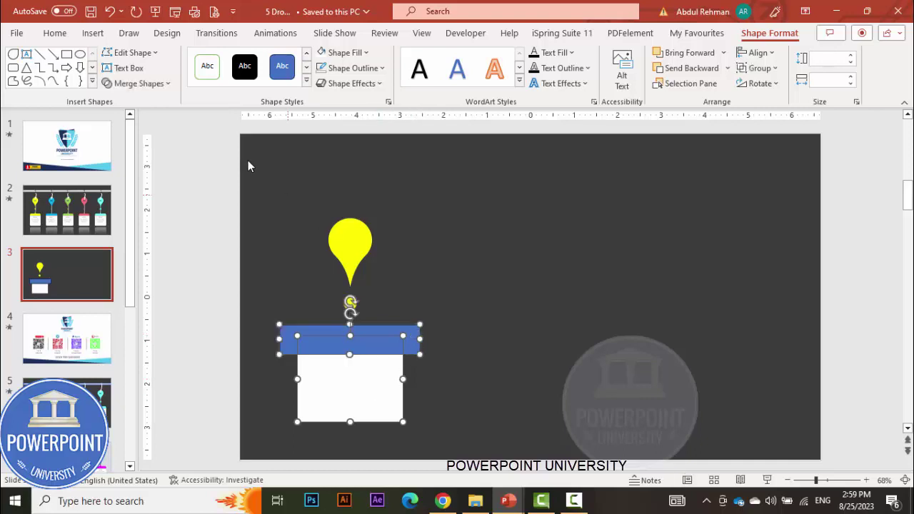
left_click(147, 84)
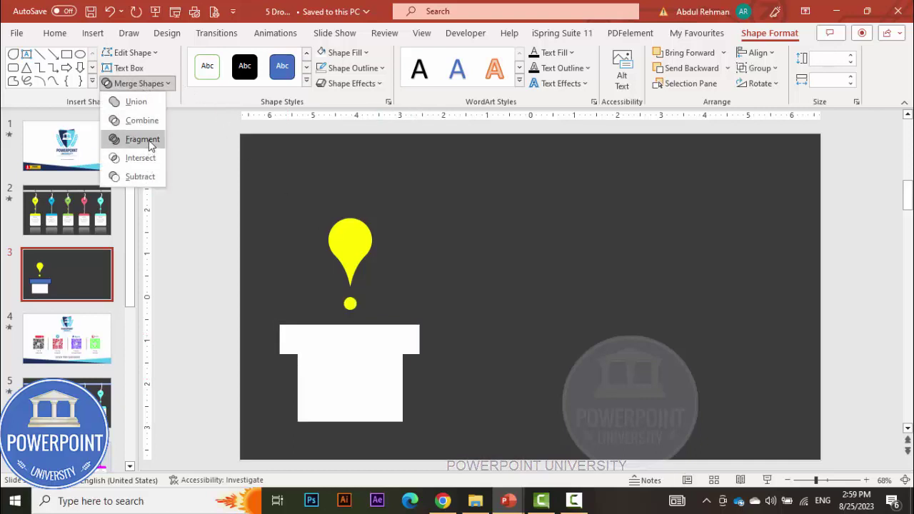
left_click(142, 139)
left_click(430, 322)
left_click(415, 333)
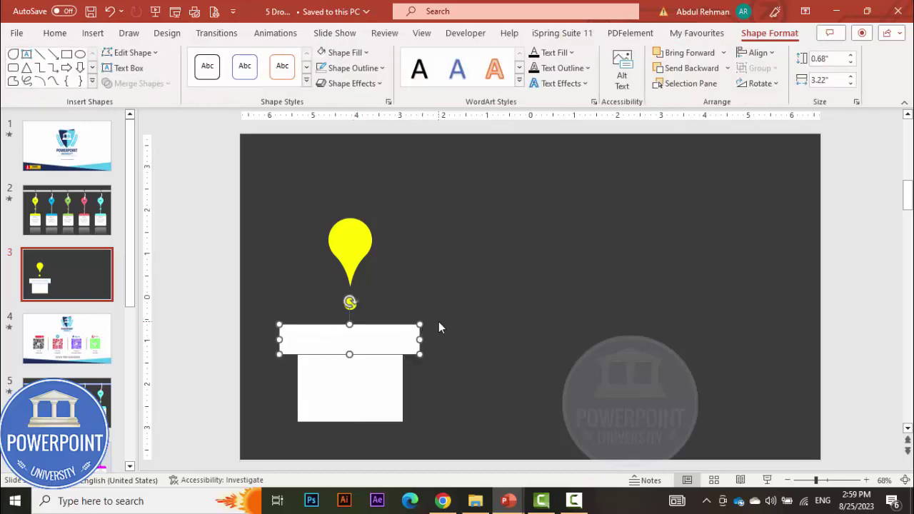
key("Delete")
Fill the 0.41" × 2.42" top strip of the card yellow
left_click(343, 342)
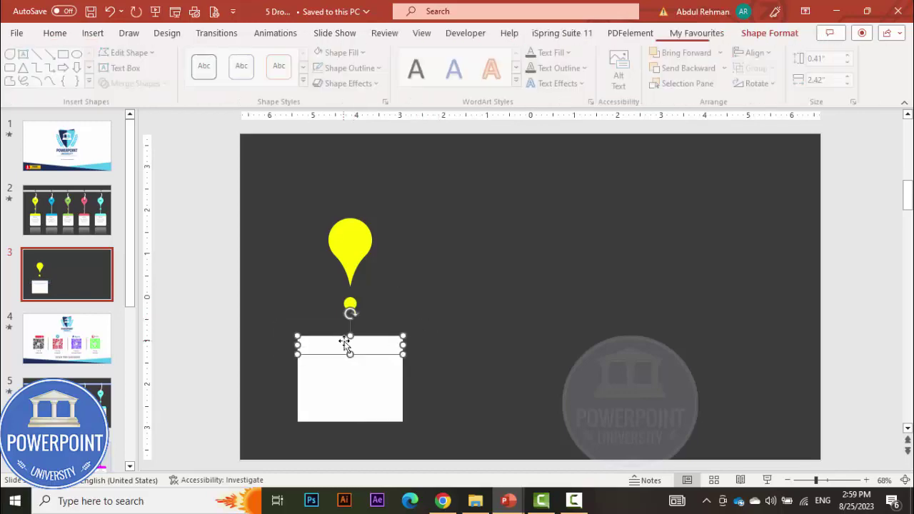
mouse_move(373, 340)
left_mouse_down()
mouse_move(410, 317)
mouse_move(374, 343)
left_mouse_up()
left_click(345, 52)
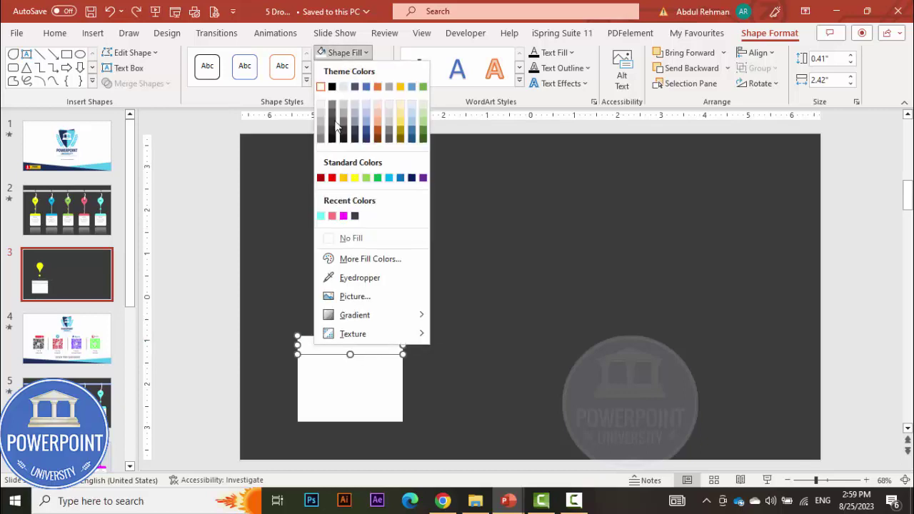
left_click(355, 178)
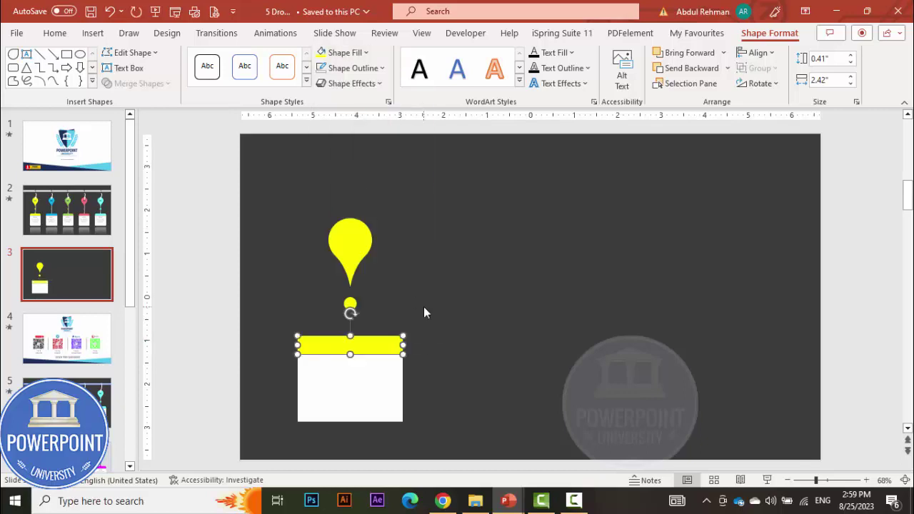
left_click(429, 309)
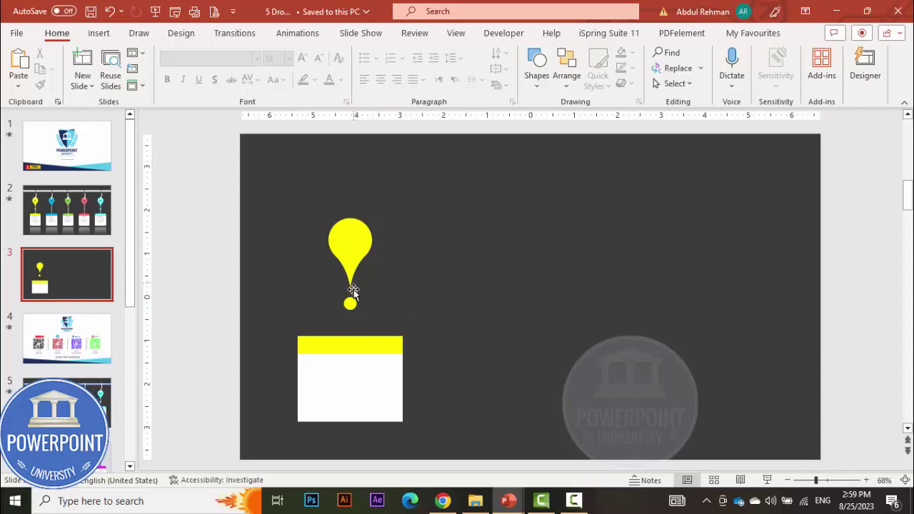
Draw a white straight line between the teardrop tip and the small circle
left_click(100, 35)
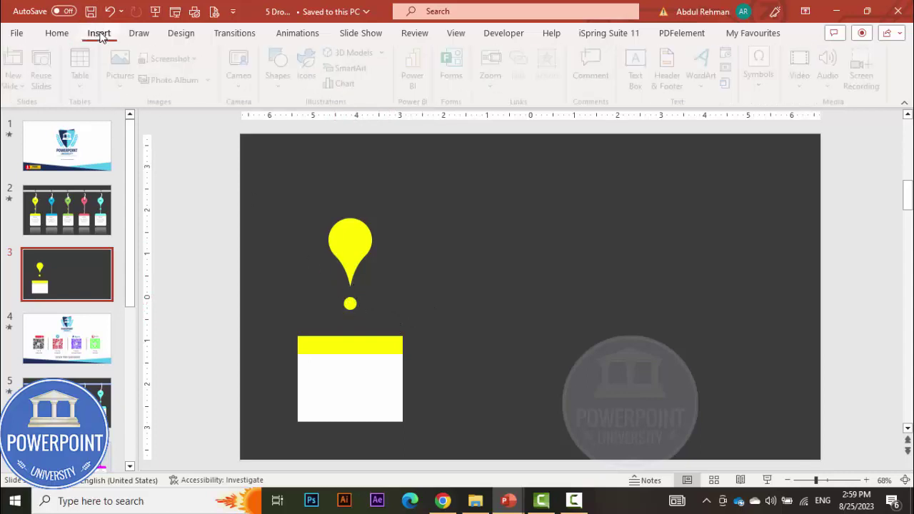
left_click(282, 71)
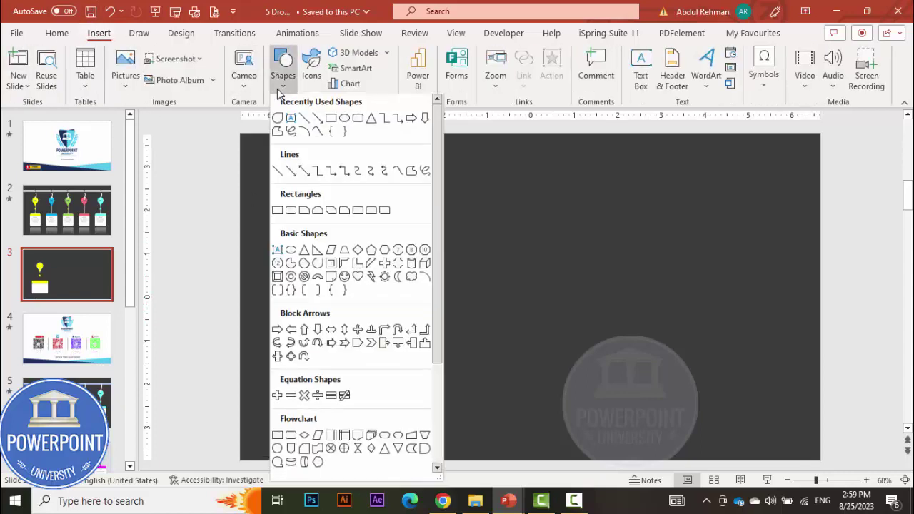
left_click(278, 174)
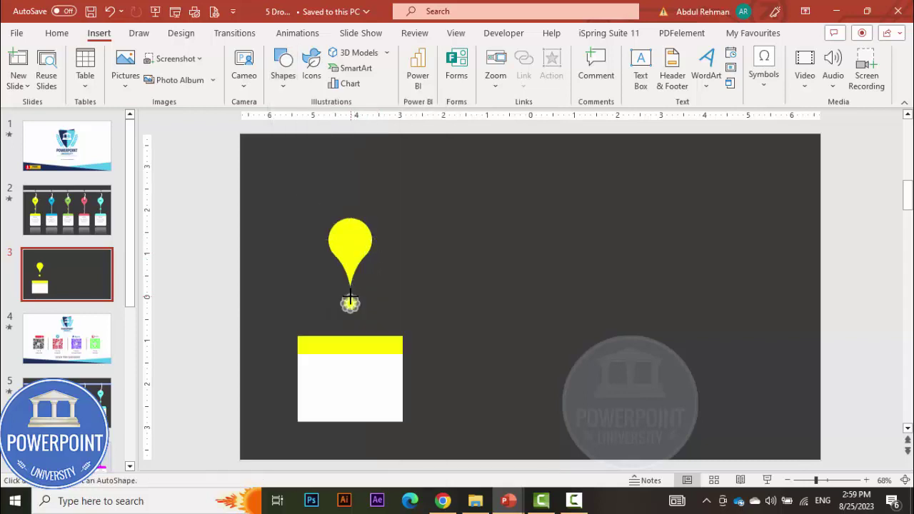
left_click_drag(350, 299, 350, 287)
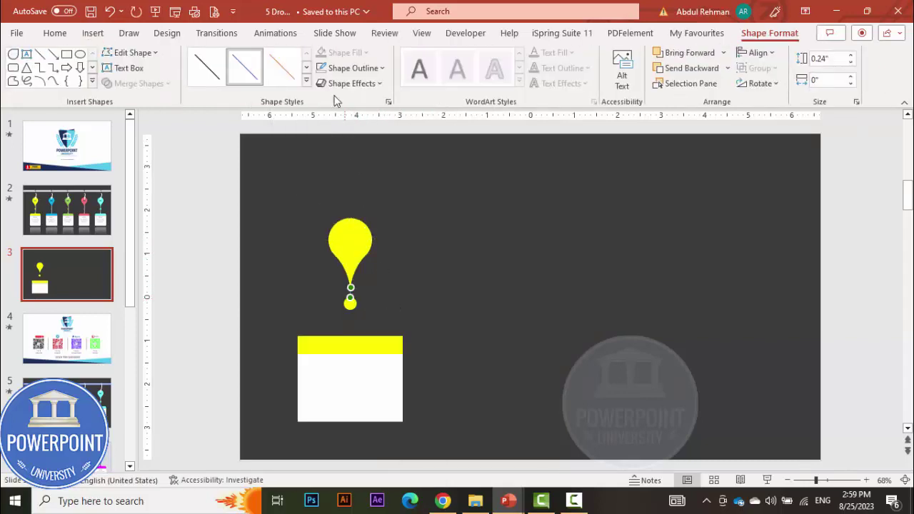
left_click(349, 68)
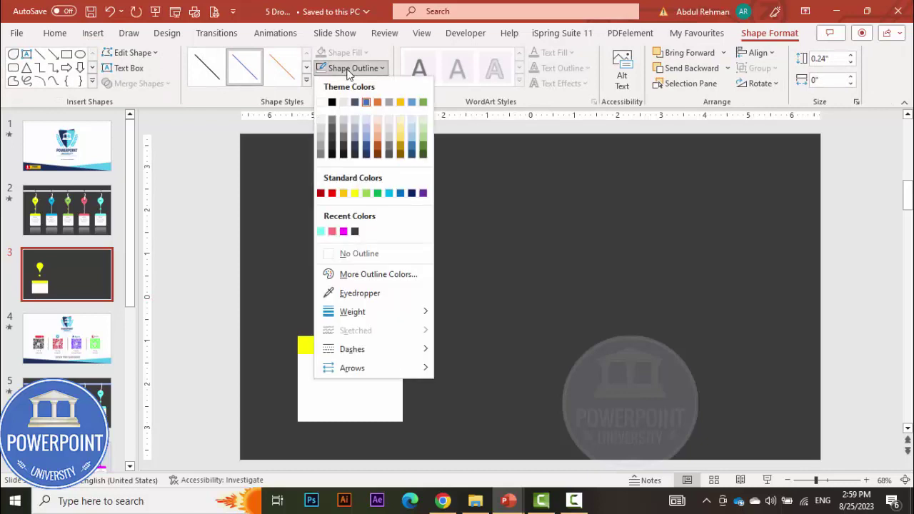
left_click(319, 102)
left_click(390, 295)
Extend the connector to the yellow strip, then select the whole figure and shift it left
left_click(352, 308)
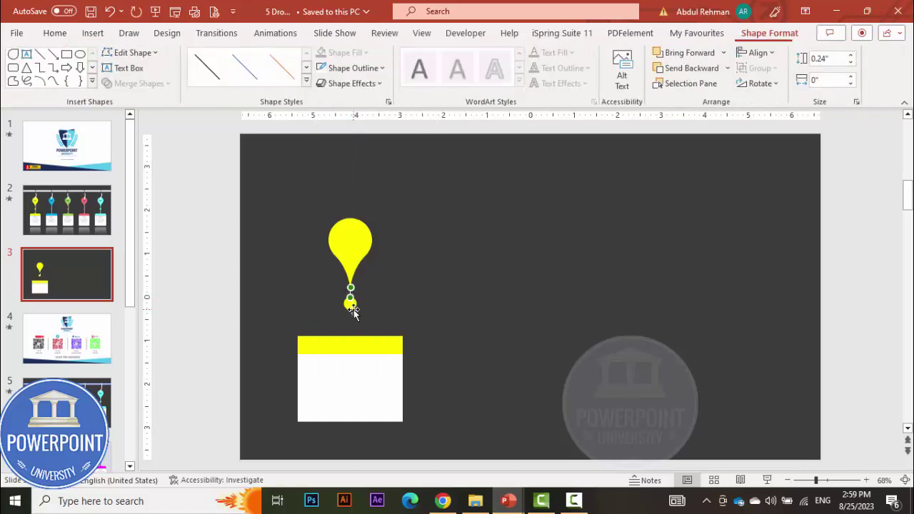
mouse_move(351, 299)
left_mouse_down()
mouse_move(342, 336)
mouse_move(351, 338)
mouse_move(351, 298)
mouse_move(350, 307)
left_mouse_up()
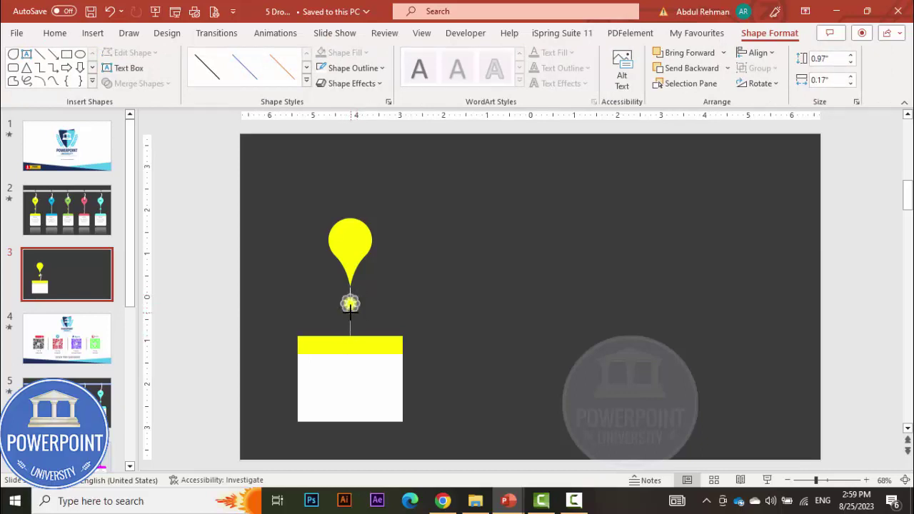
left_click(389, 323)
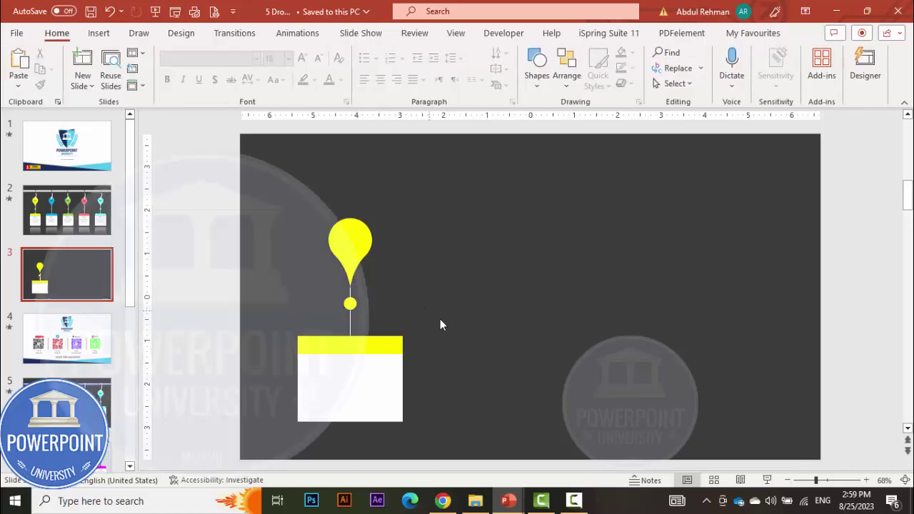
left_click_drag(419, 439, 264, 183)
left_click_drag(379, 338, 355, 350)
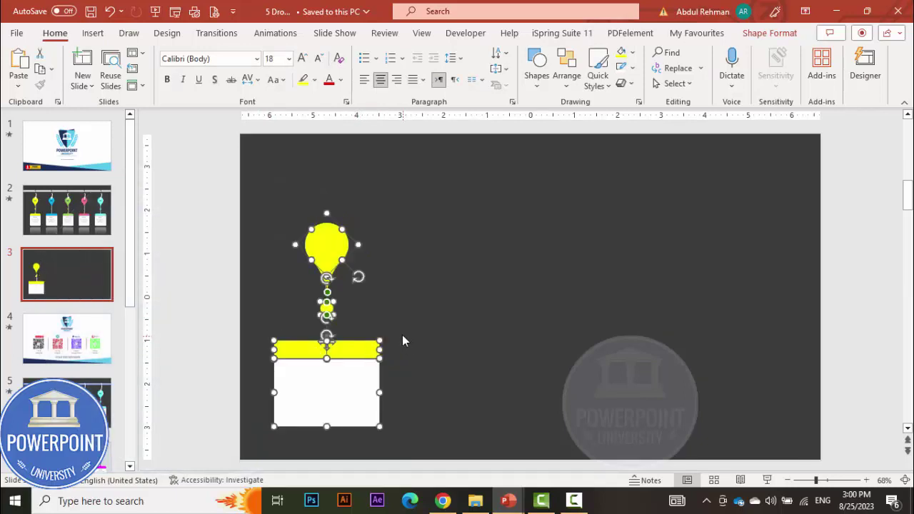
Group the pin parts and duplicate the group into four copies across the slide
key("ctrl+g")
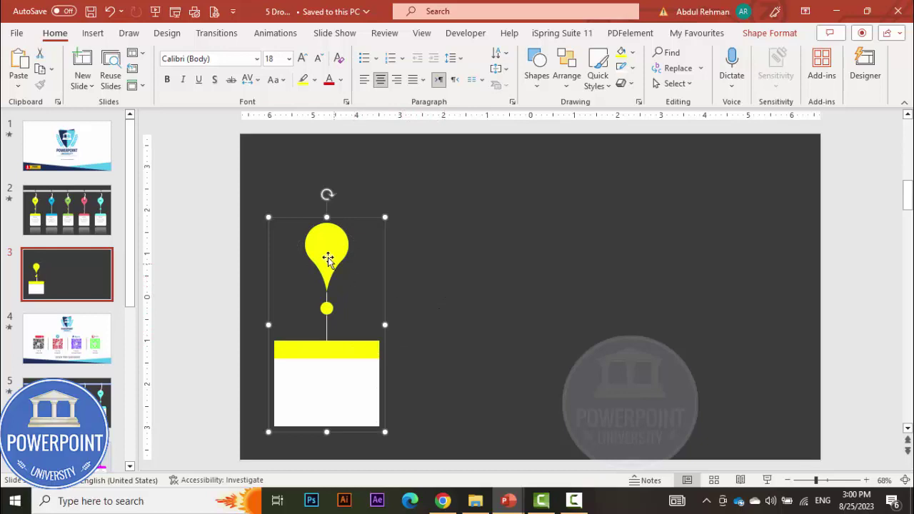
left_click_drag(329, 252, 689, 238)
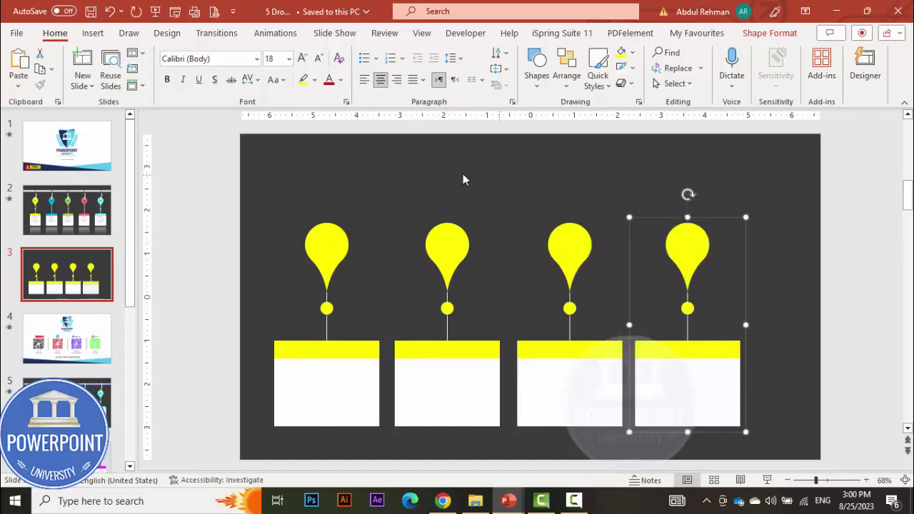
left_click(173, 184)
Select all four pin groups and shift the row right to centre it
left_click_drag(202, 191, 751, 437)
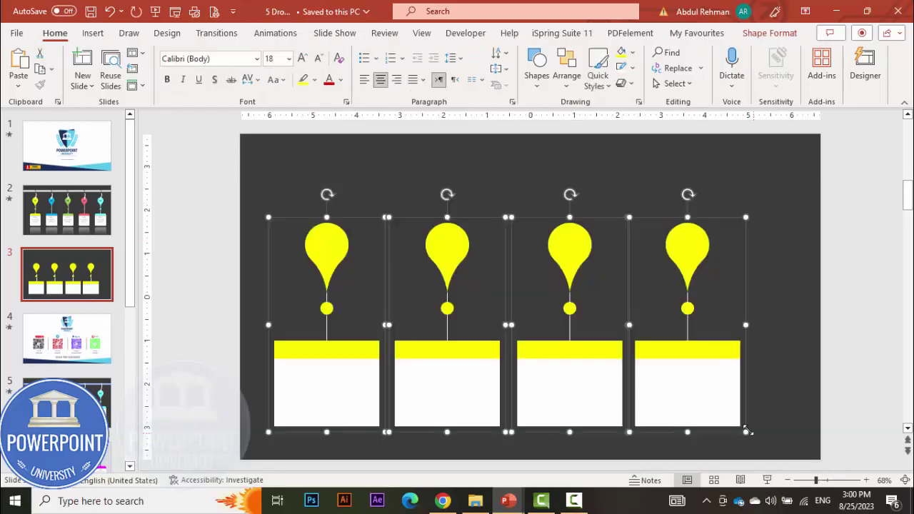
left_click_drag(706, 404, 718, 402)
left_click(350, 161)
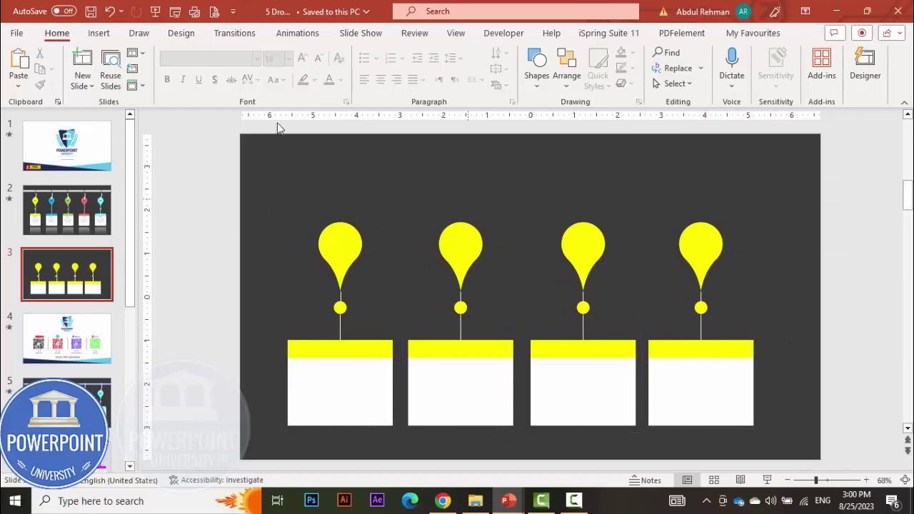
left_click(97, 34)
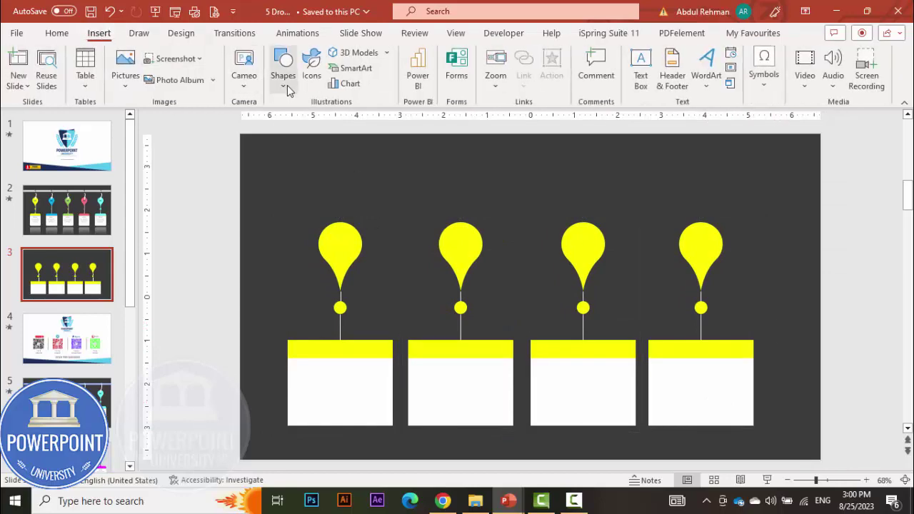
left_click(287, 85)
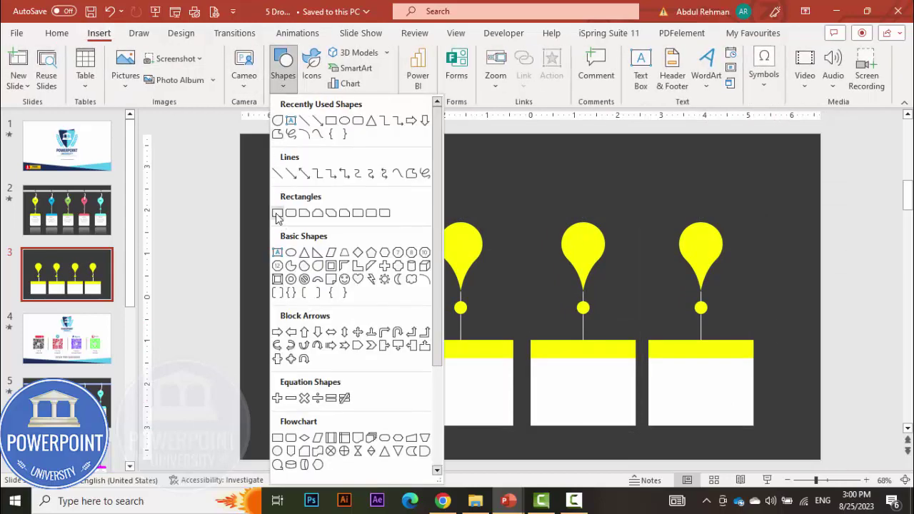
Draw a 0.41" × 13.33" outline-free top banner reading 'POWERPOINT UNIVERSITY'
left_click(277, 213)
left_click_drag(241, 154, 818, 178)
type("POWERPOINT UNIVERSITY")
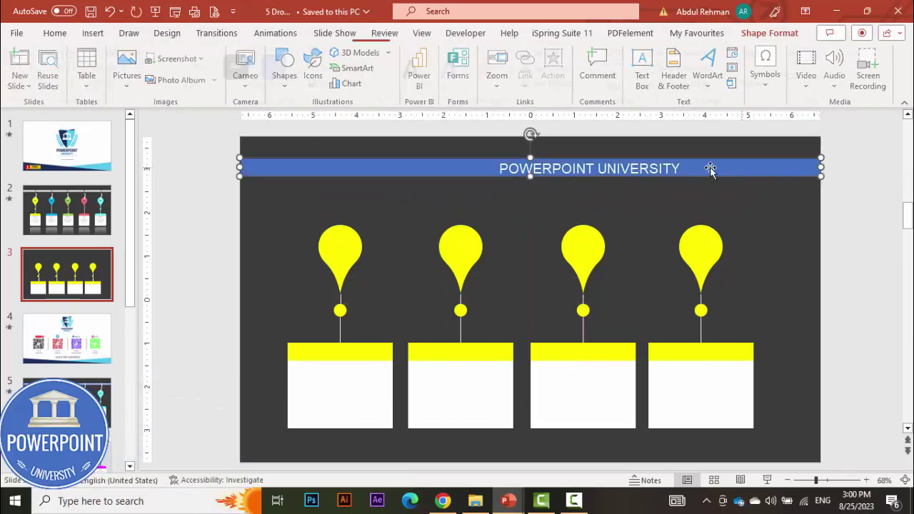
left_click(354, 68)
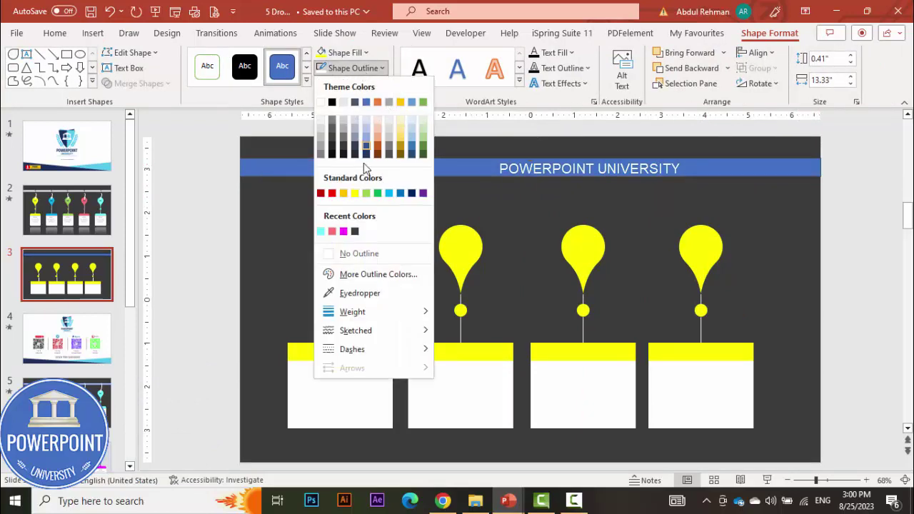
left_click(361, 253)
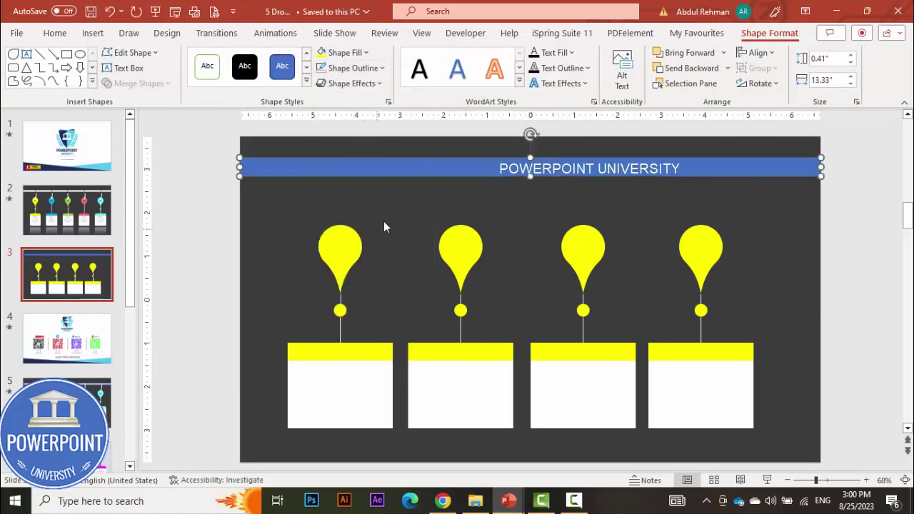
right_click(440, 169)
key("Escape")
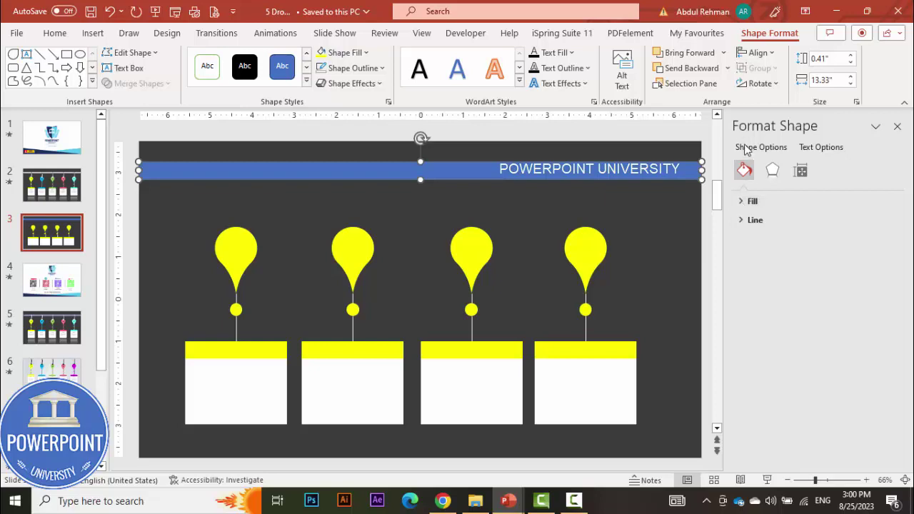
Switch the banner to a gradient fill with grey and light grey first stops
left_click(741, 204)
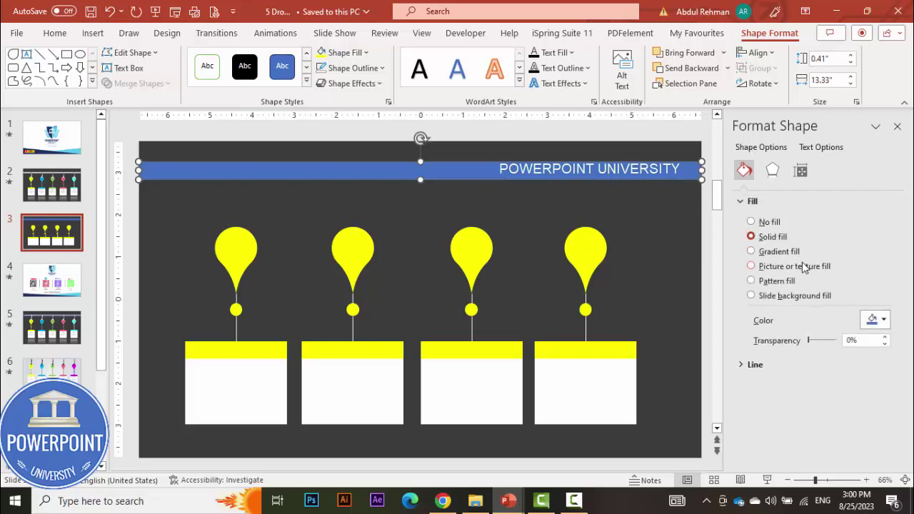
left_click(751, 251)
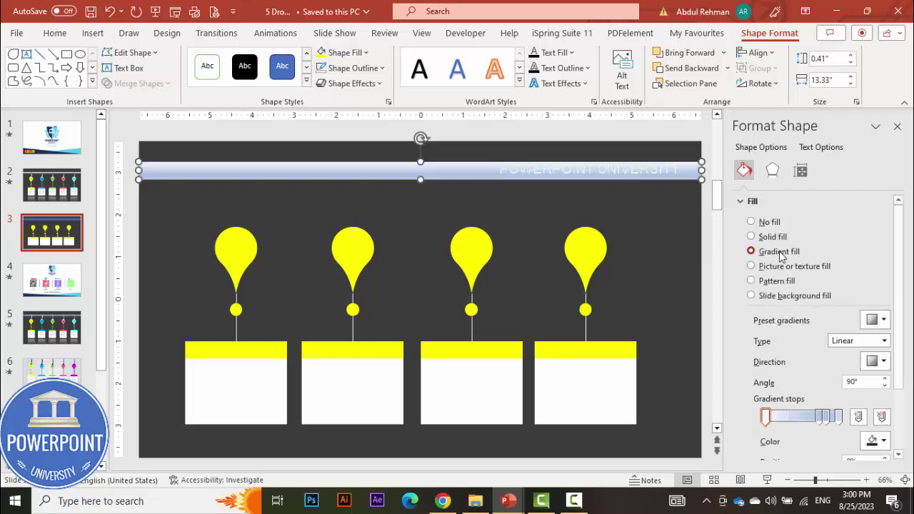
left_click(765, 416)
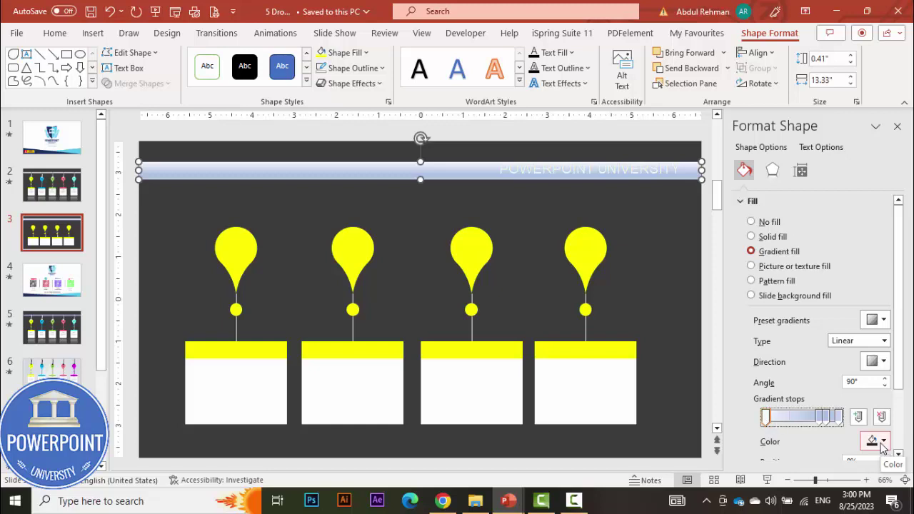
left_click(883, 441)
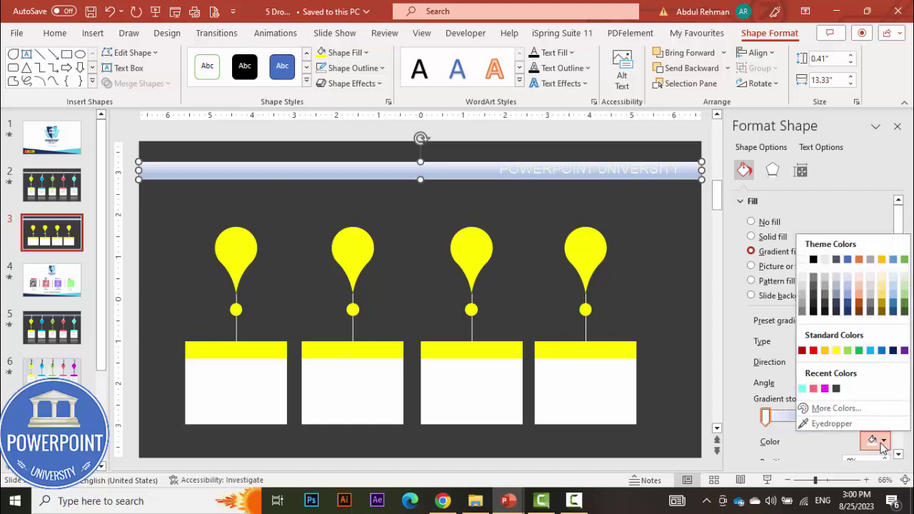
left_click(804, 305)
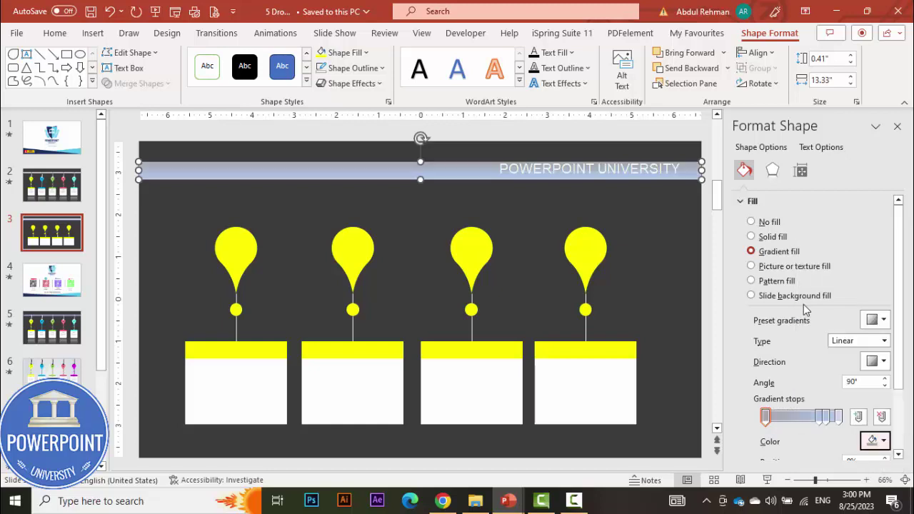
left_click(799, 417)
left_click_drag(799, 419, 790, 420)
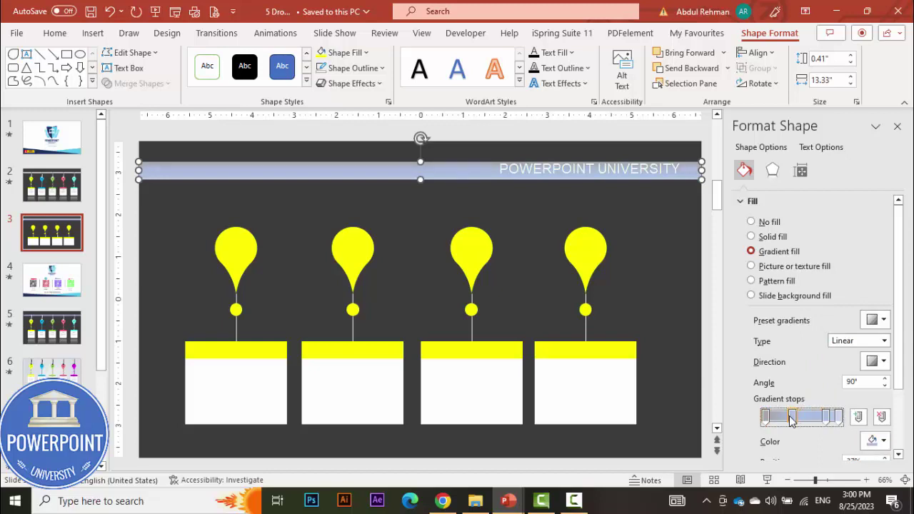
left_click(883, 441)
left_click(802, 289)
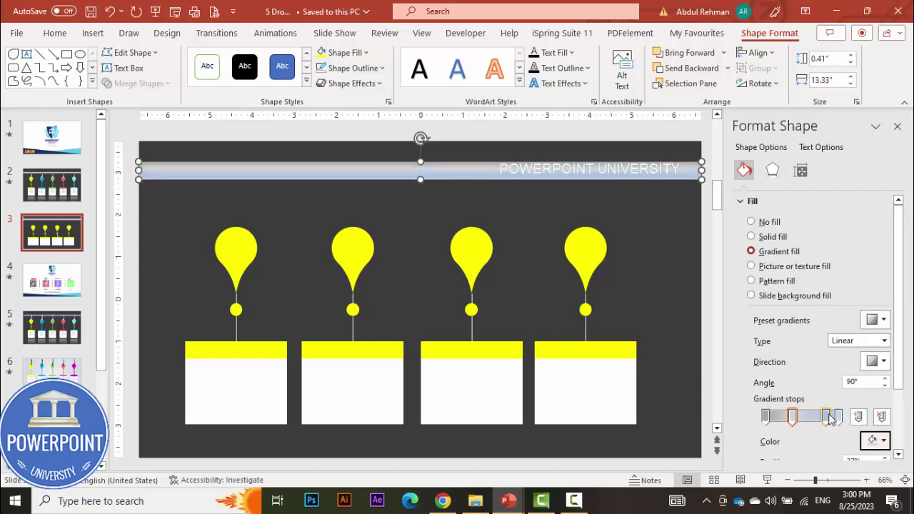
Give the third stop a light colour, the last stop darker grey, and add another stop
left_click(827, 417)
left_click(872, 442)
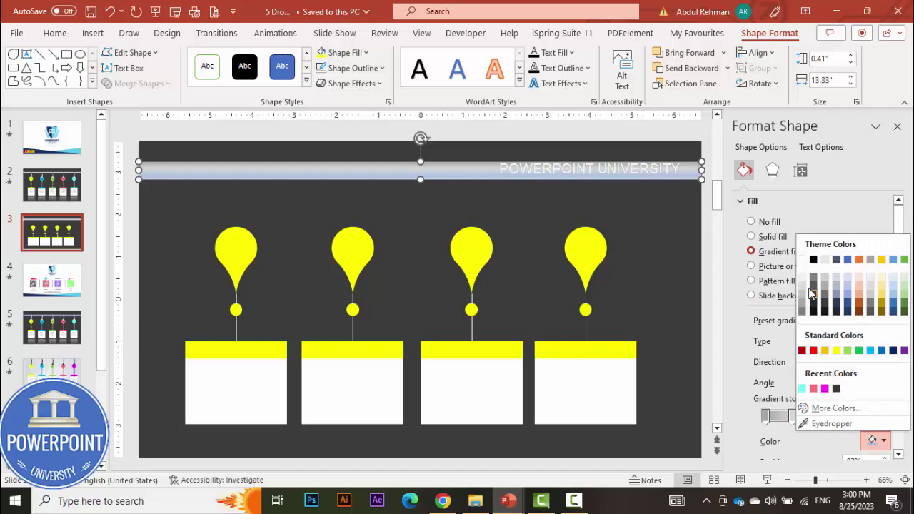
left_click(805, 286)
left_click(838, 417)
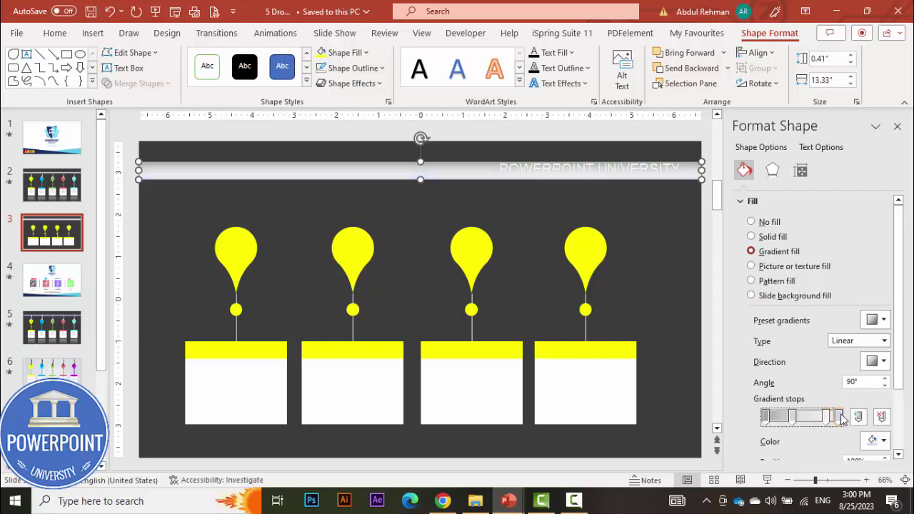
left_click(874, 442)
left_click(805, 319)
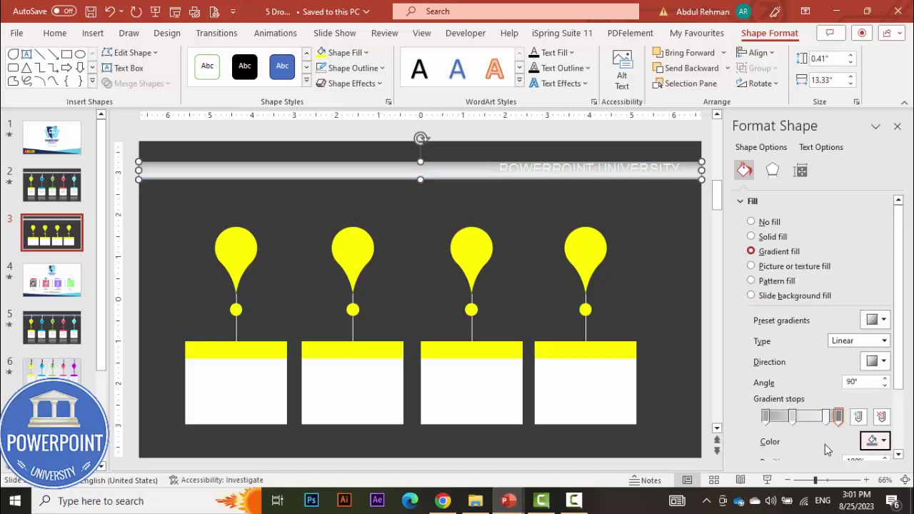
left_click(815, 416)
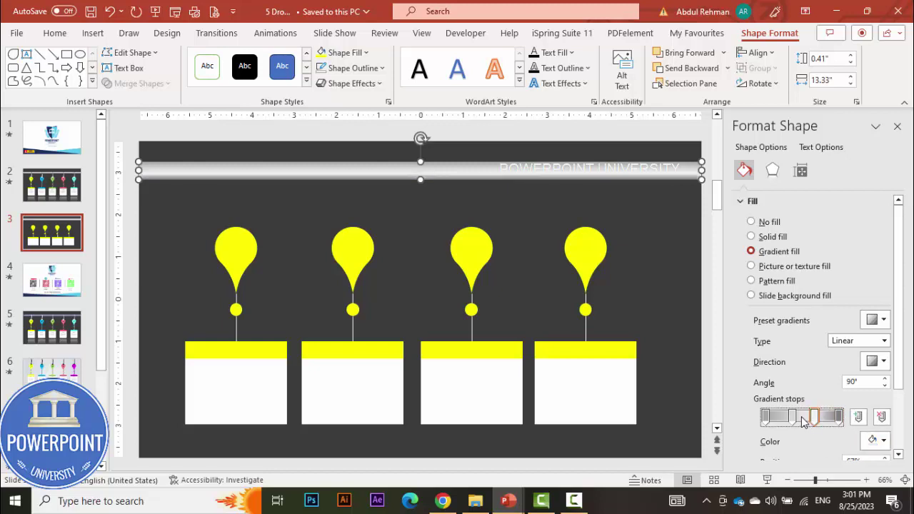
Slide gradient stops to about 36% and 6% to refine the silvery banner
left_click_drag(793, 418, 784, 418)
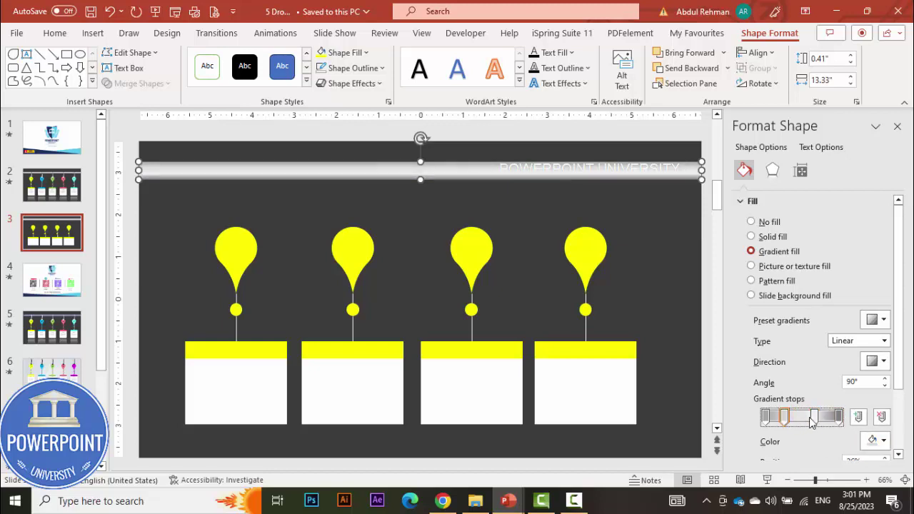
left_click_drag(842, 418, 832, 417)
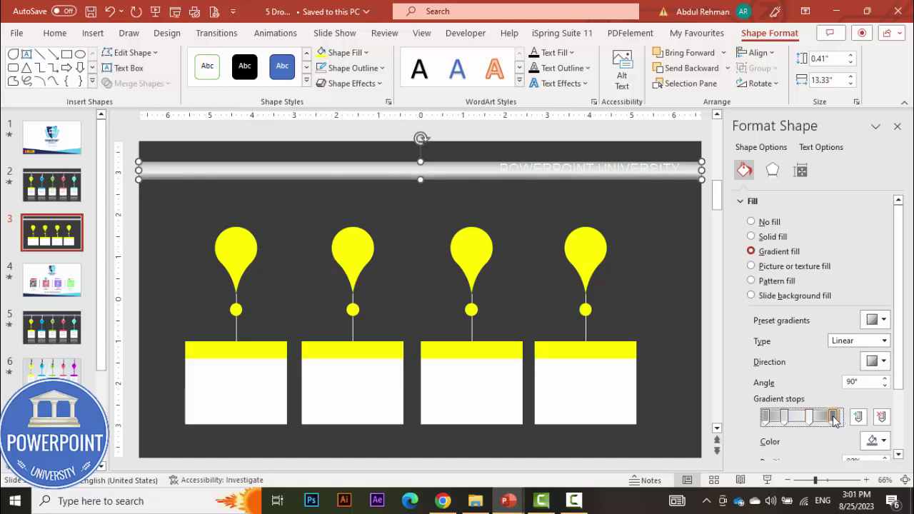
left_click_drag(769, 419, 772, 419)
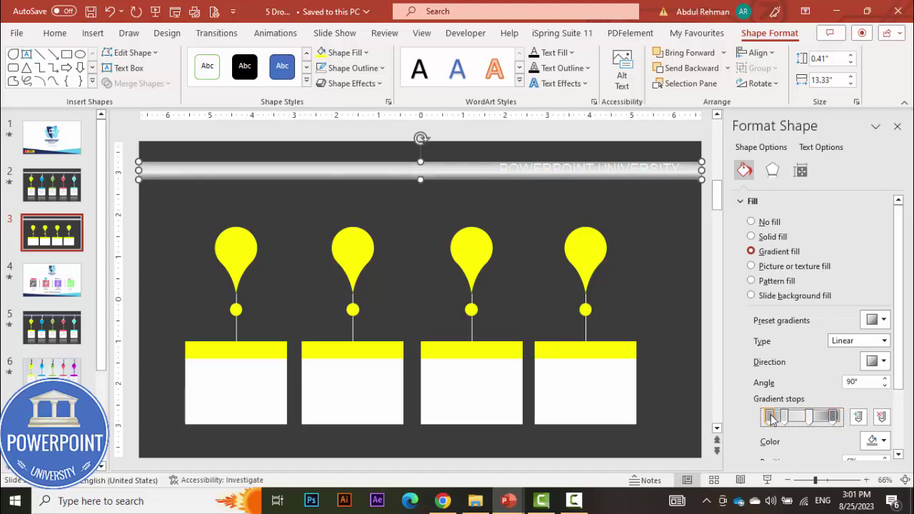
left_click(323, 148)
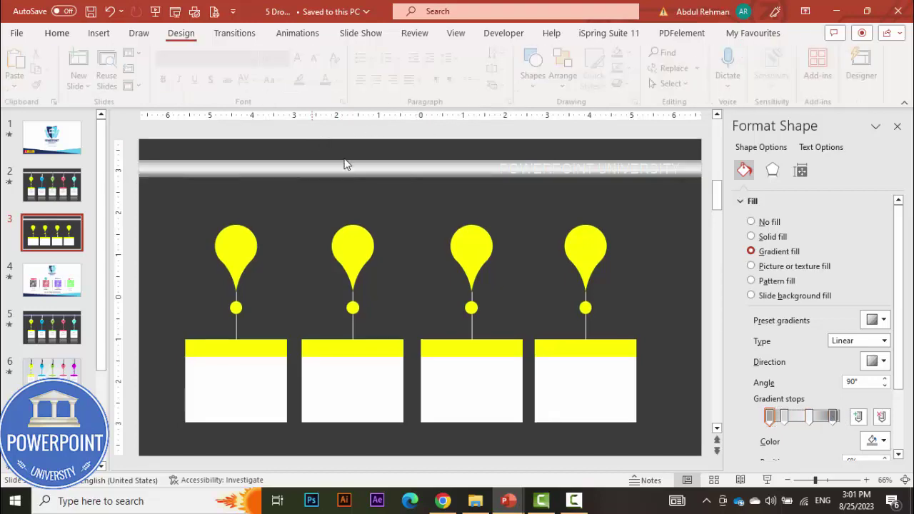
left_click(421, 171)
Reduce the banner height to 0.3 inches and ungroup the first pin-and-card figure
left_click_drag(420, 179, 421, 174)
left_click(343, 150)
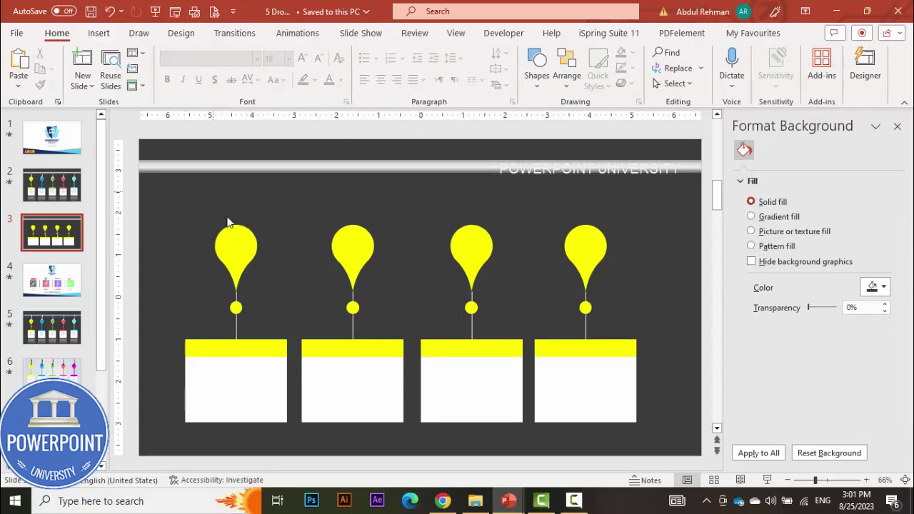
left_click(234, 231)
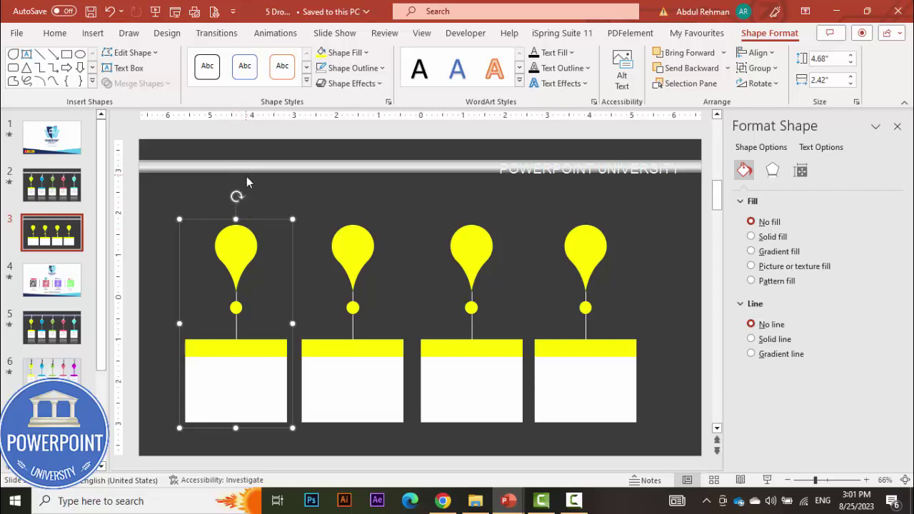
right_click(243, 250)
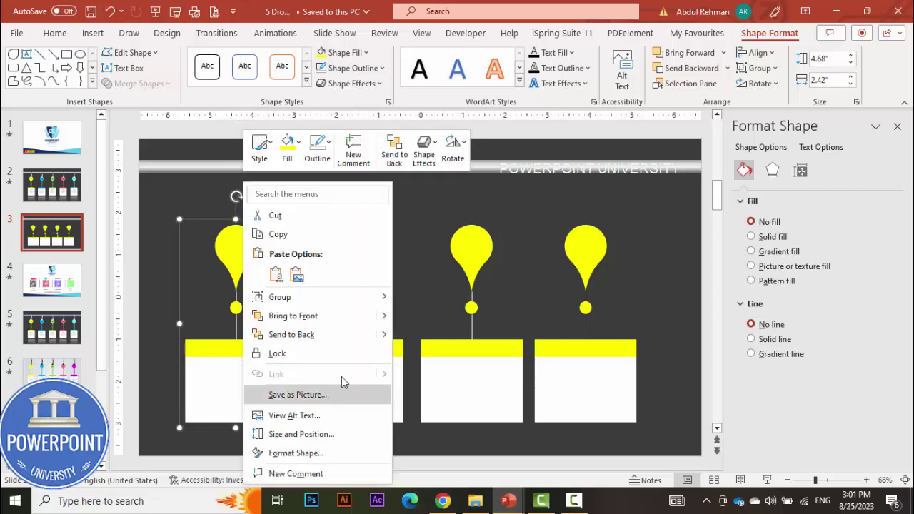
mouse_move(357, 303)
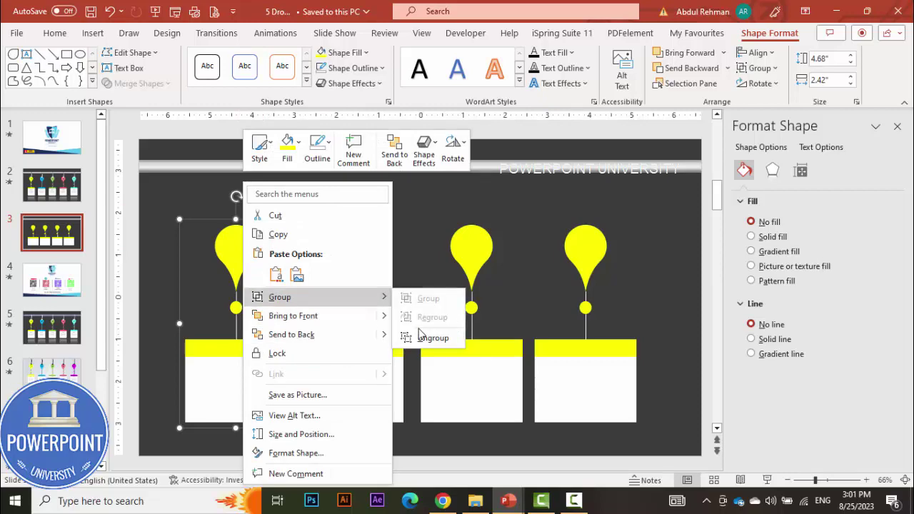
left_click(425, 337)
left_click(309, 209)
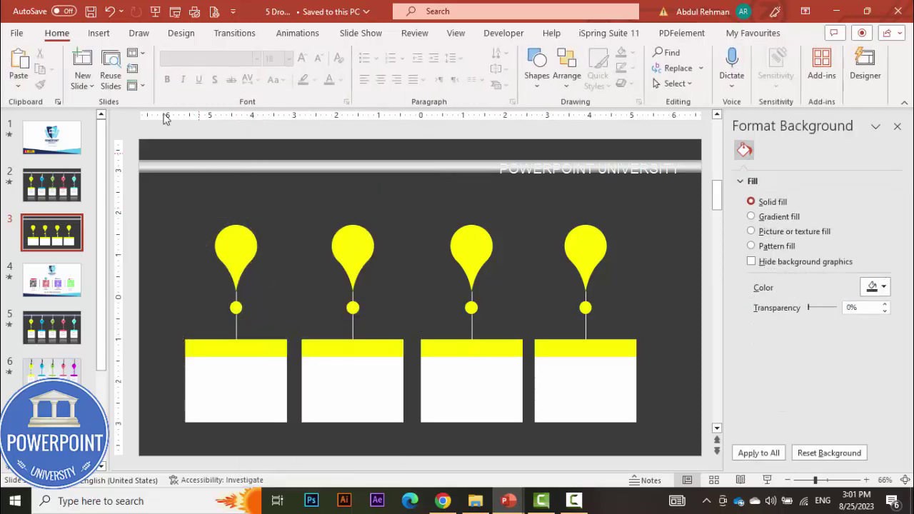
left_click(99, 34)
left_click(284, 85)
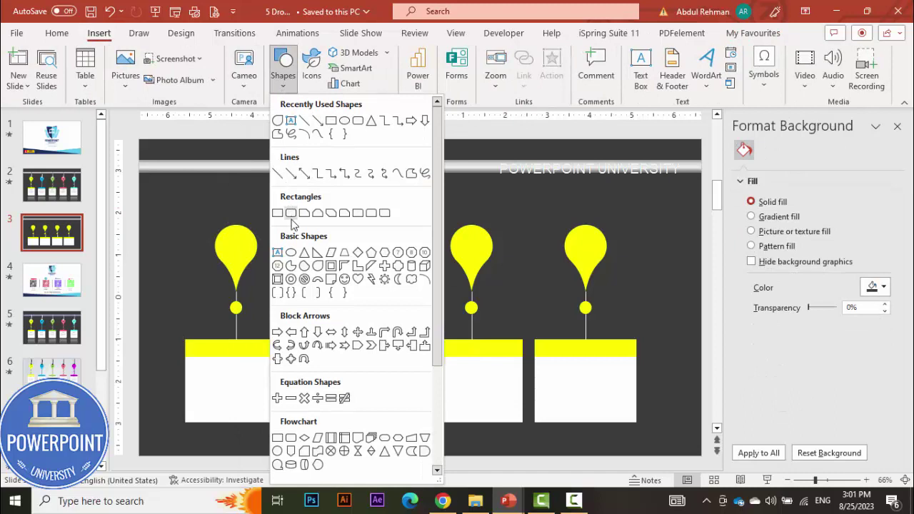
Draw a small oval over the top of the first pin
left_click(291, 253)
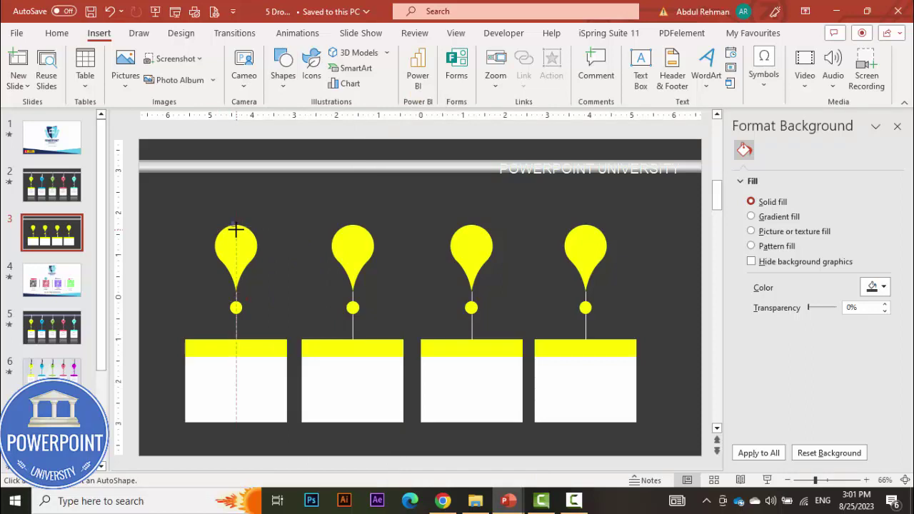
mouse_move(230, 226)
left_mouse_down()
mouse_move(240, 236)
mouse_move(235, 267)
left_mouse_up()
key("Escape")
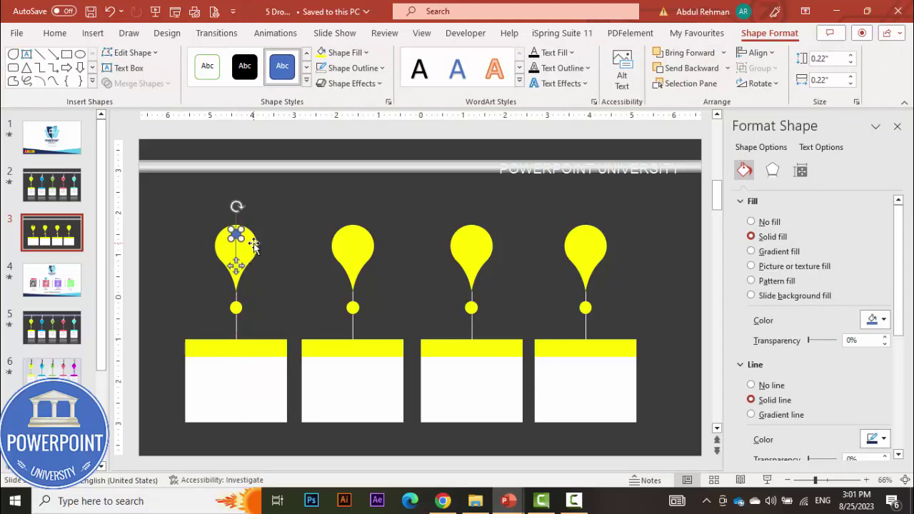
Subtract the oval from the first yellow pin to leave a round hole
left_click(254, 247)
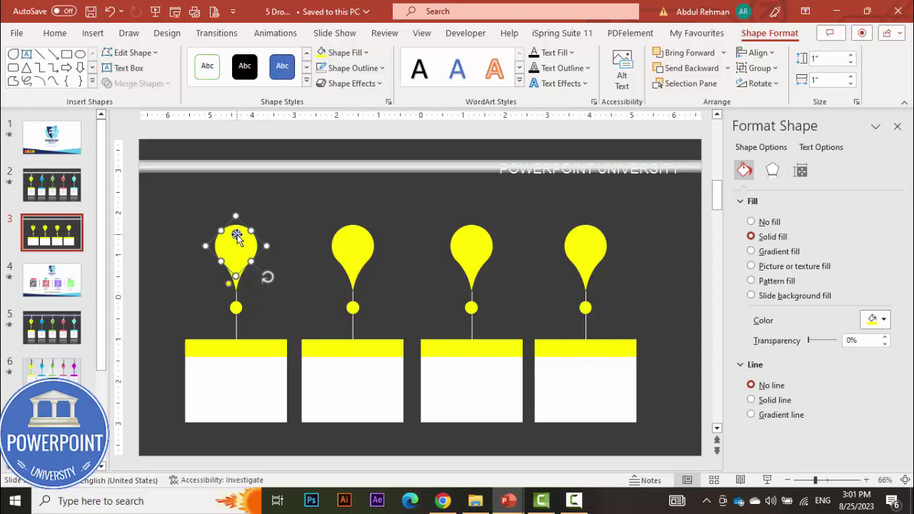
left_click(236, 234, "shift")
left_click(140, 84)
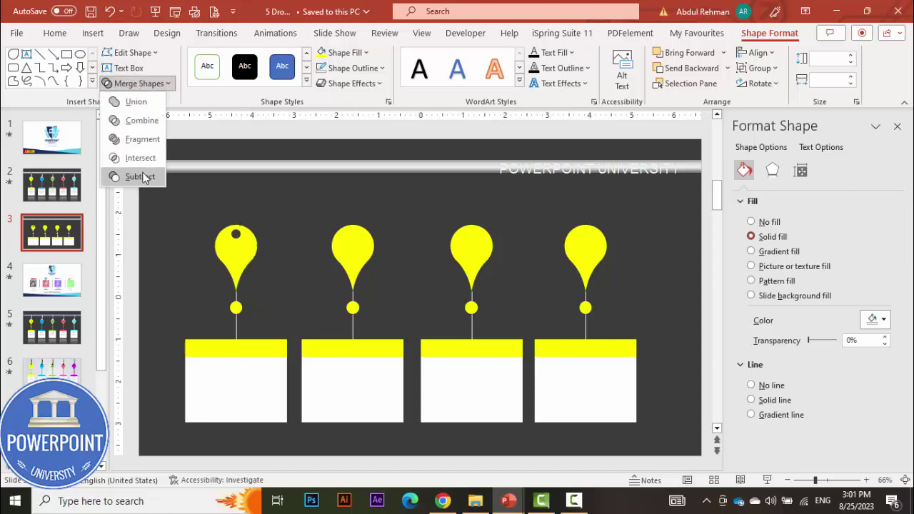
left_click(140, 176)
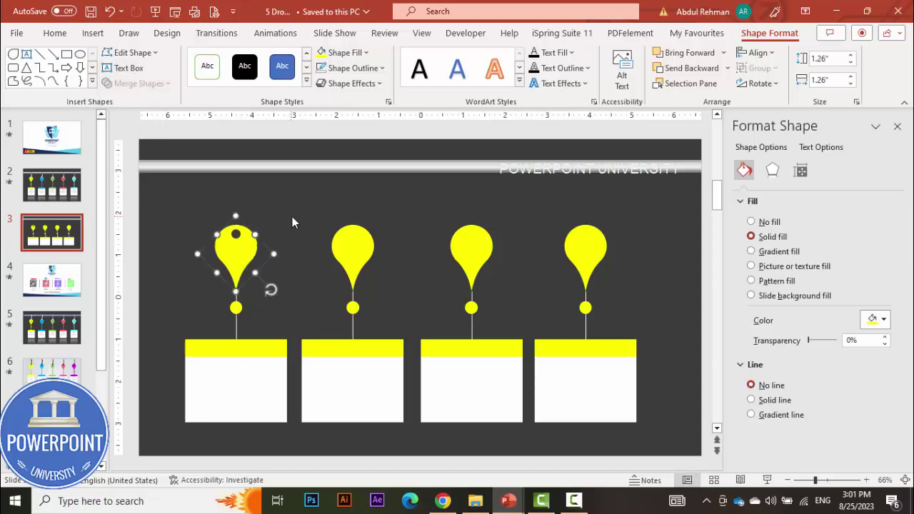
left_click(293, 222)
left_click(236, 245)
mouse_move(236, 245)
left_mouse_down()
mouse_move(159, 216)
mouse_move(155, 194)
mouse_move(184, 187)
mouse_move(145, 205)
mouse_move(238, 257)
left_mouse_up()
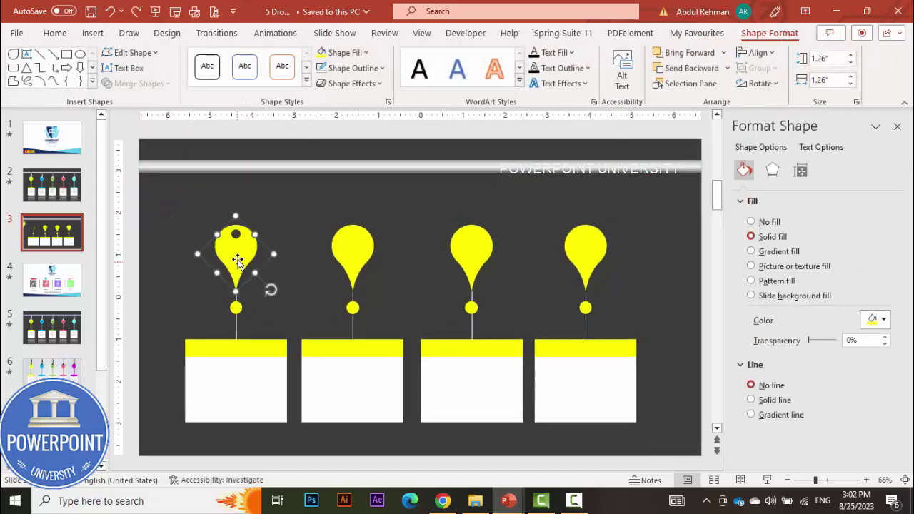
left_click(280, 223)
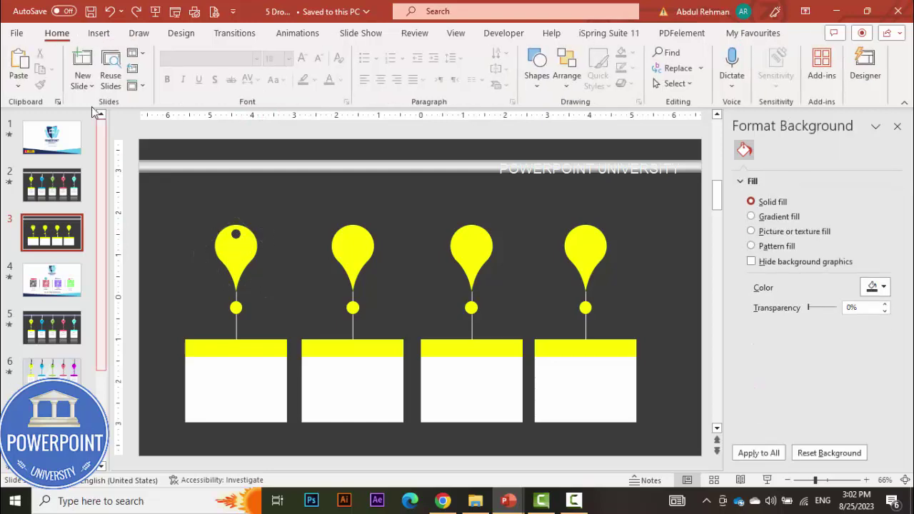
Draw a freehand scribble string from the top banner down to the first pin
left_click(98, 33)
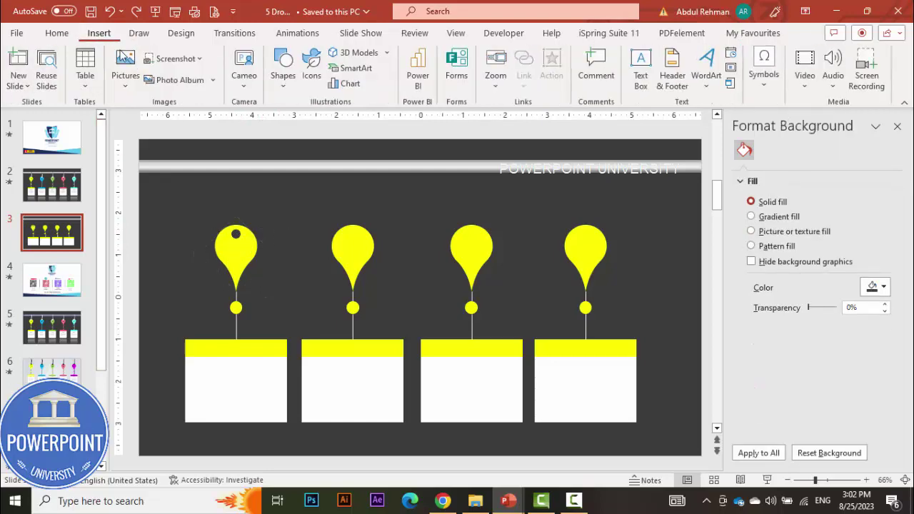
left_click(281, 79)
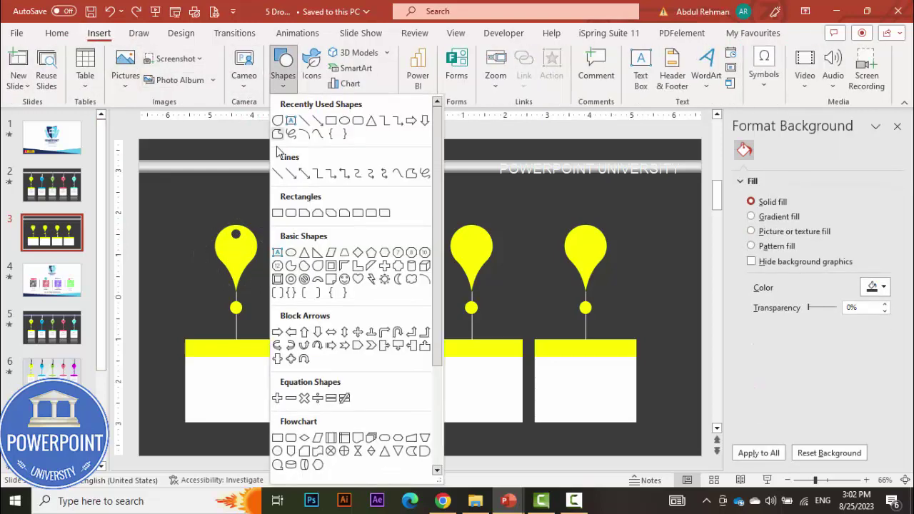
left_click(425, 174)
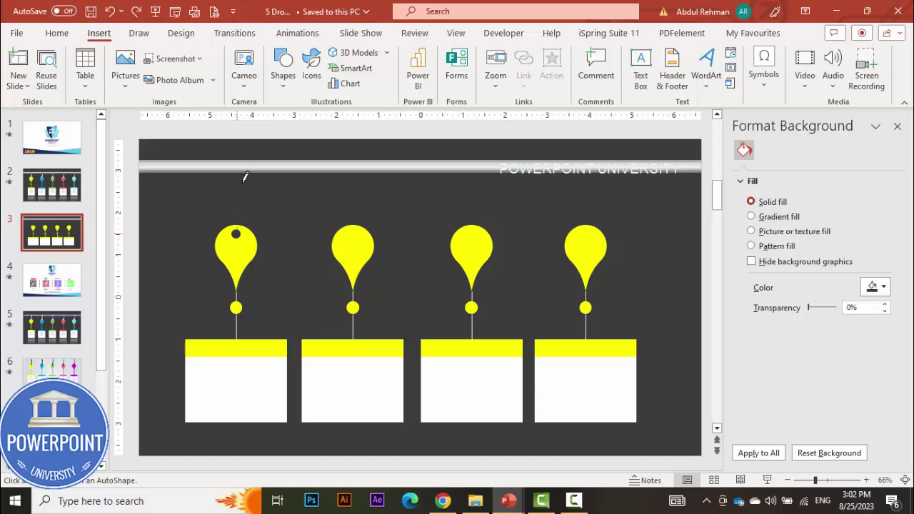
left_click_drag(242, 161, 244, 237)
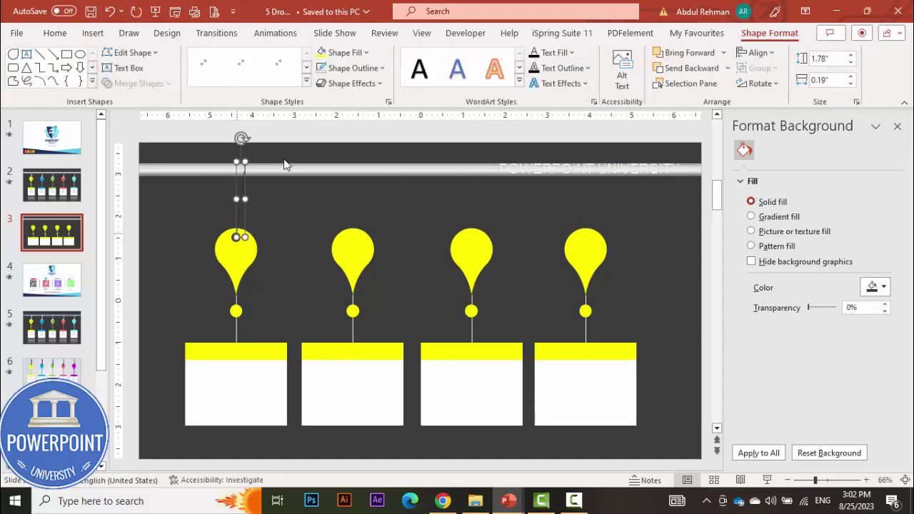
Make the string white with a 2¼ pt outline weight
left_click(351, 69)
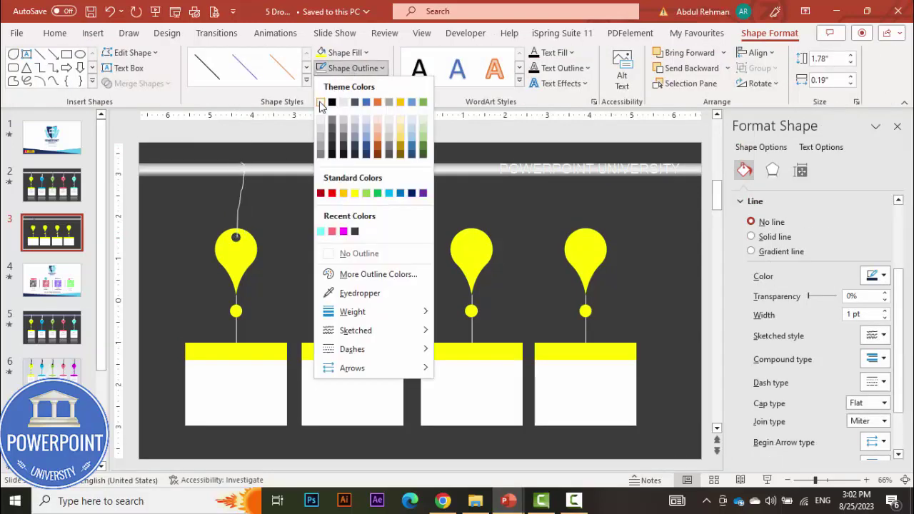
left_click(320, 103)
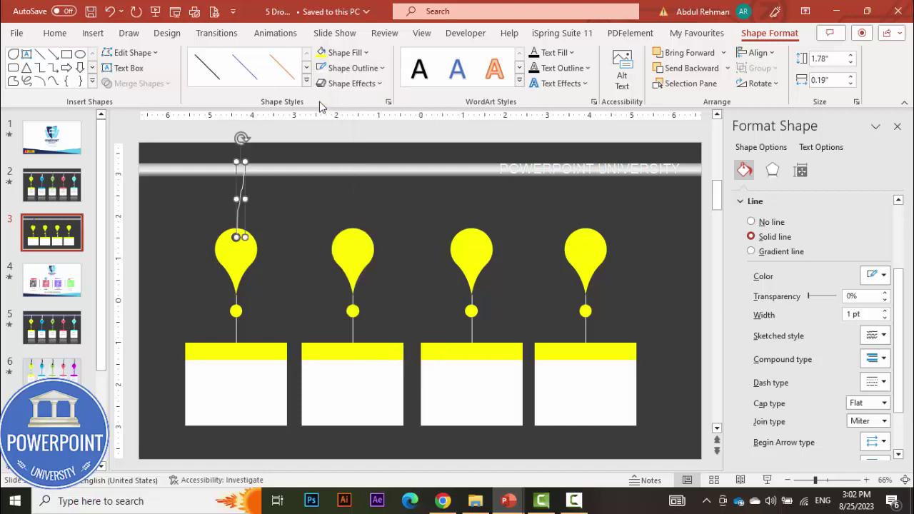
left_click(351, 68)
mouse_move(377, 312)
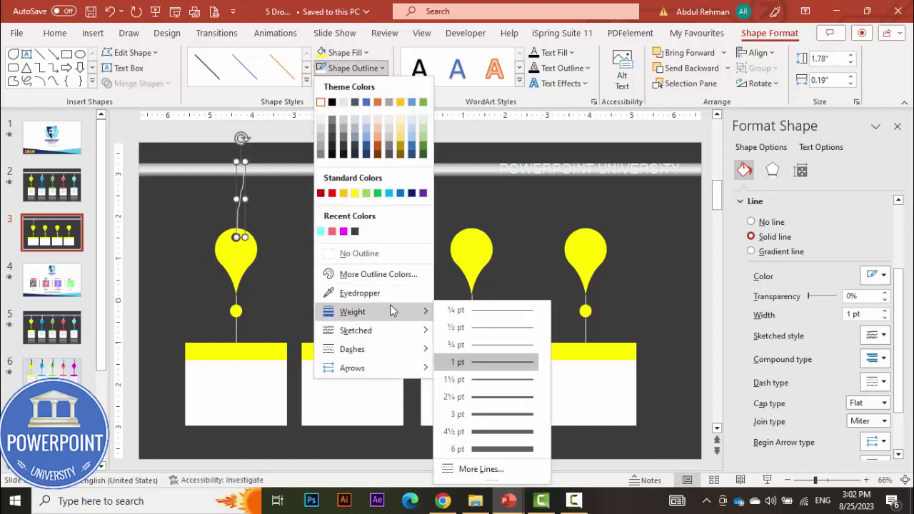
left_click(498, 398)
left_click(302, 235)
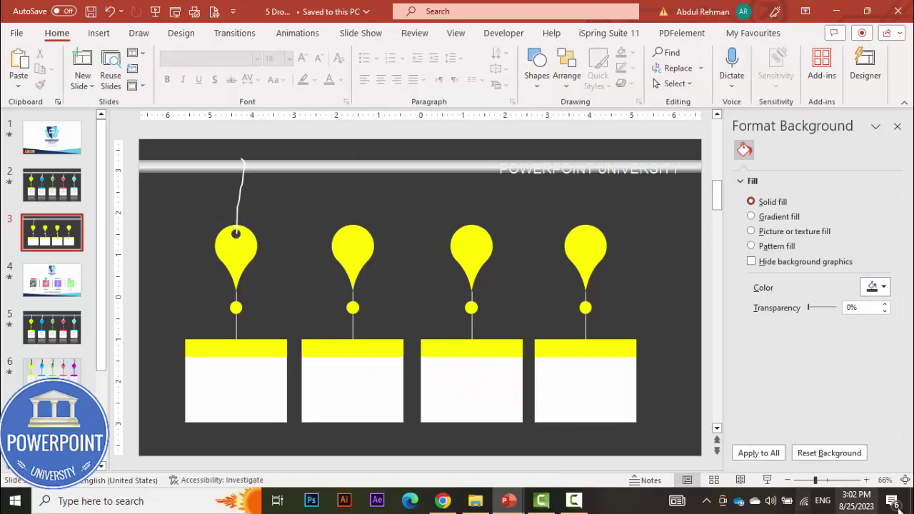
Zoom in and draw a small Scribble bow where the string meets the first pin
scroll(226, 278, "up", 5)
scroll(311, 310, "up", 3)
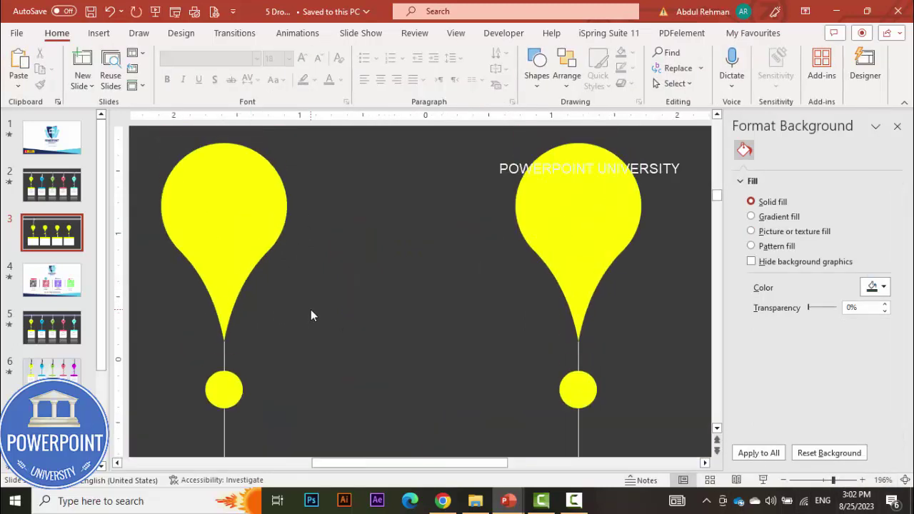
left_click(253, 462)
scroll(318, 357, "up", 1)
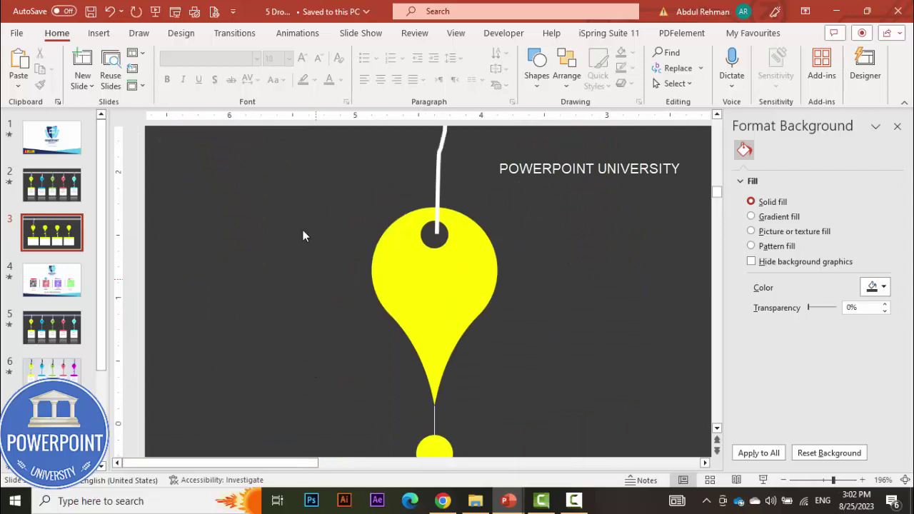
left_click(99, 33)
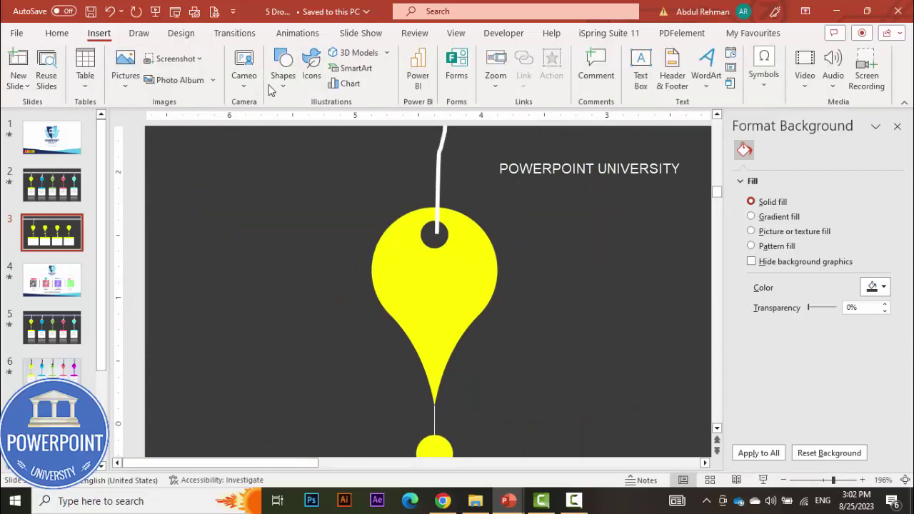
left_click(282, 71)
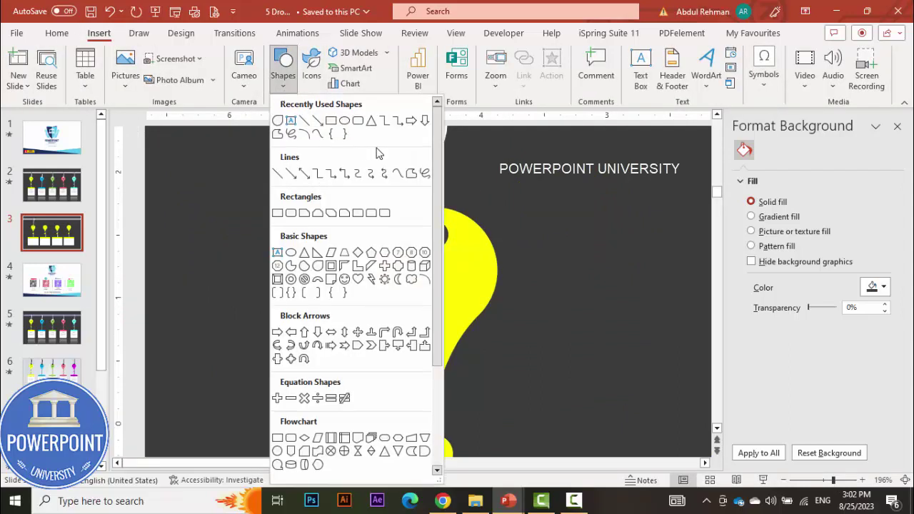
left_click(426, 174)
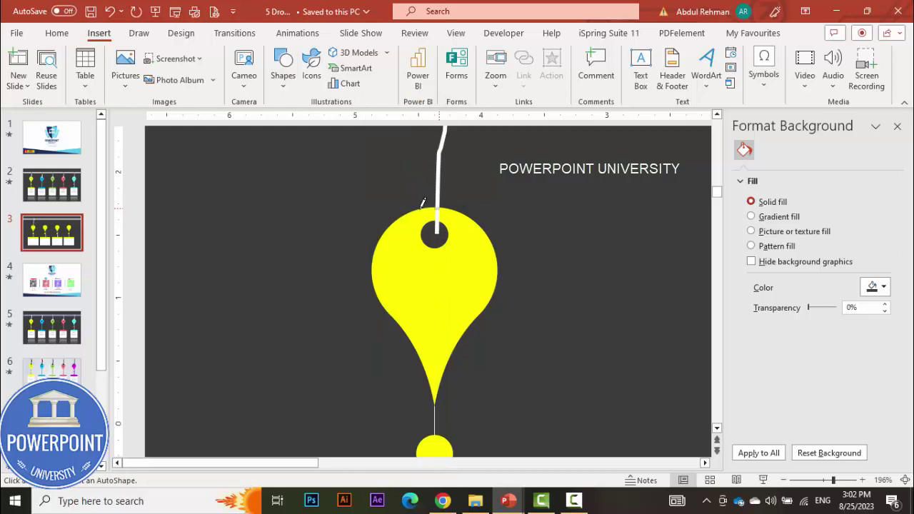
mouse_move(440, 191)
left_mouse_down()
mouse_move(432, 208)
mouse_move(460, 187)
left_mouse_up()
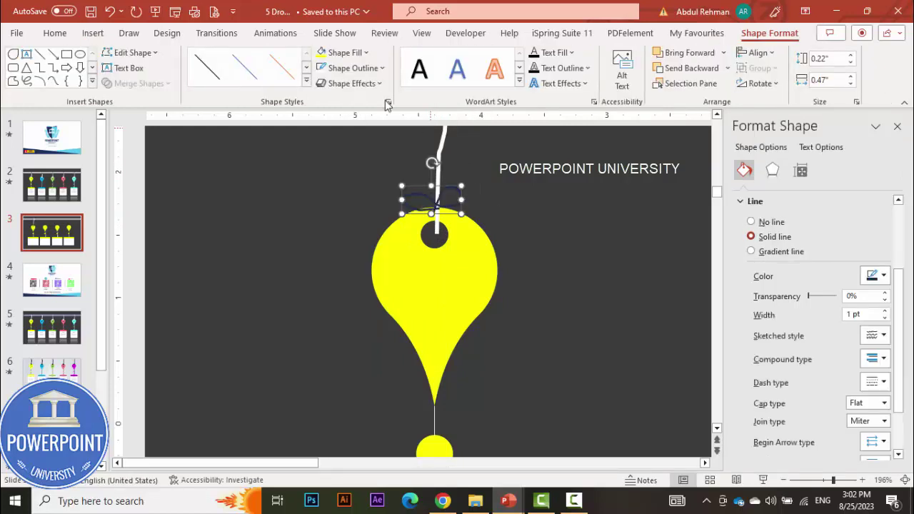
Make the bow's outline white and fit the whole slide back in view
left_click(319, 70)
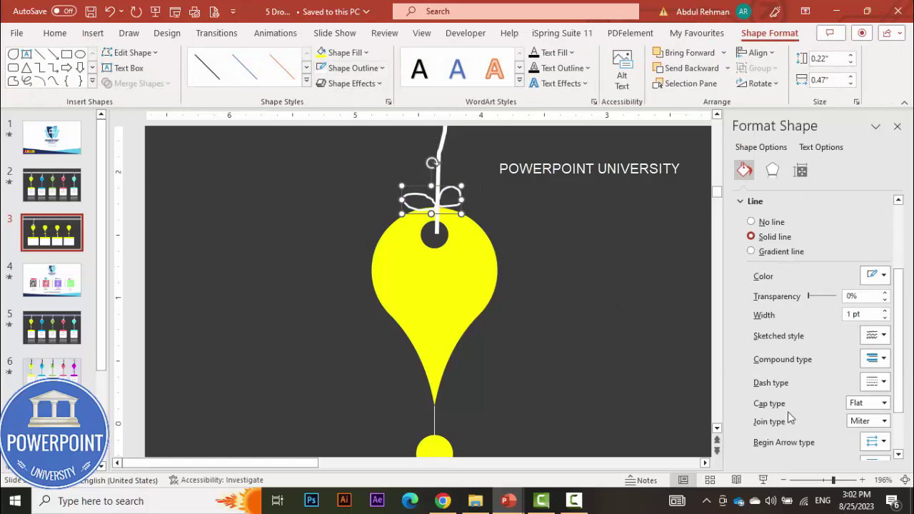
left_click(905, 480)
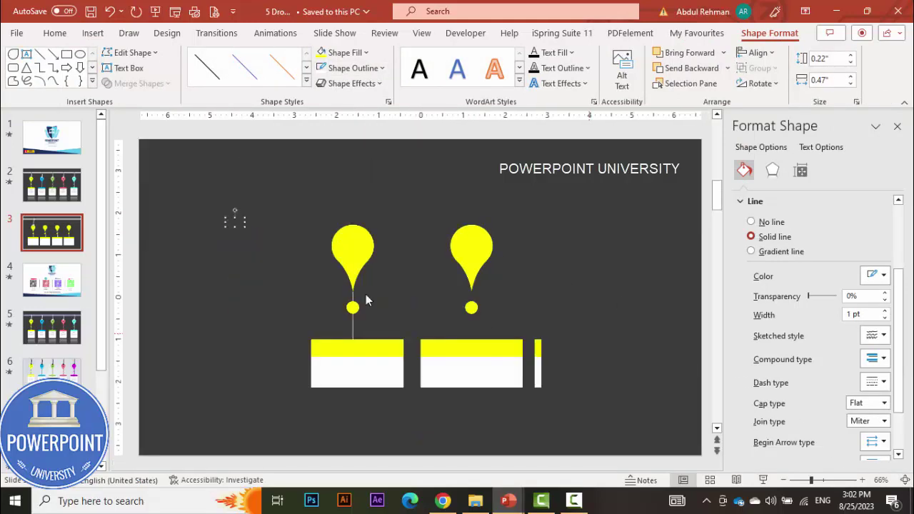
left_click(270, 241)
left_click(236, 235)
Delete pins two to four, then group and position the first pin-and-card unit
mouse_move(282, 191)
left_mouse_down()
mouse_move(271, 202)
mouse_move(539, 422)
mouse_move(660, 454)
mouse_move(664, 443)
left_mouse_up()
key("Delete")
mouse_move(322, 447)
left_mouse_down()
mouse_move(144, 371)
mouse_move(129, 127)
left_mouse_up()
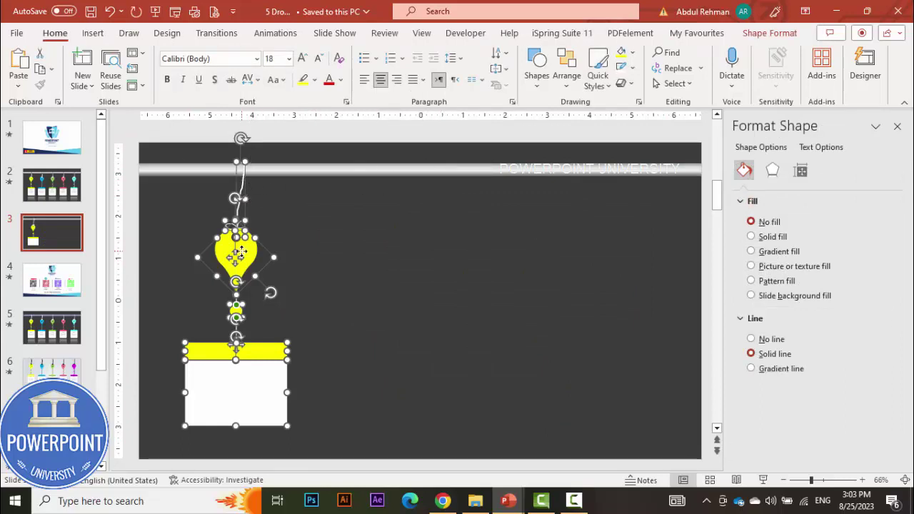
key("ctrl+g")
left_click_drag(238, 267, 192, 259)
key("Right")
key("Right")
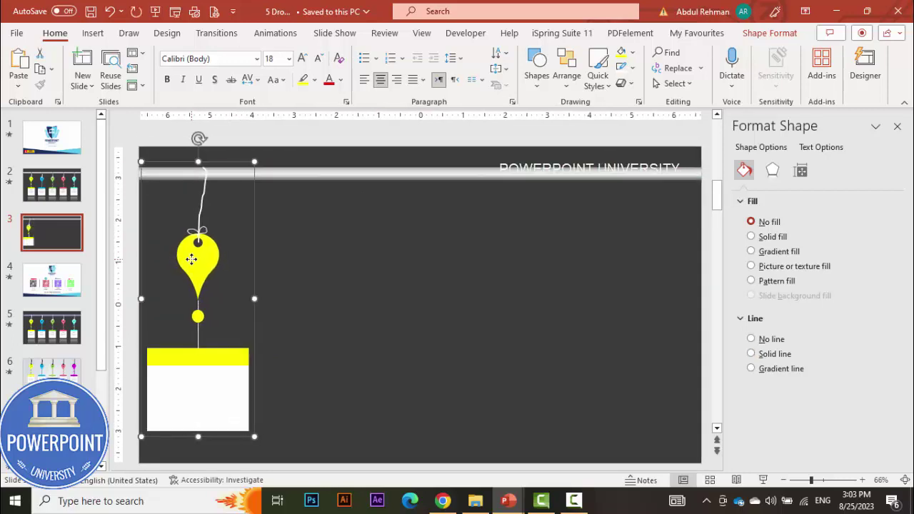
Copy the unit across the slide and distribute all five units horizontally
left_click_drag(201, 266, 645, 271)
left_click(558, 392, "shift")
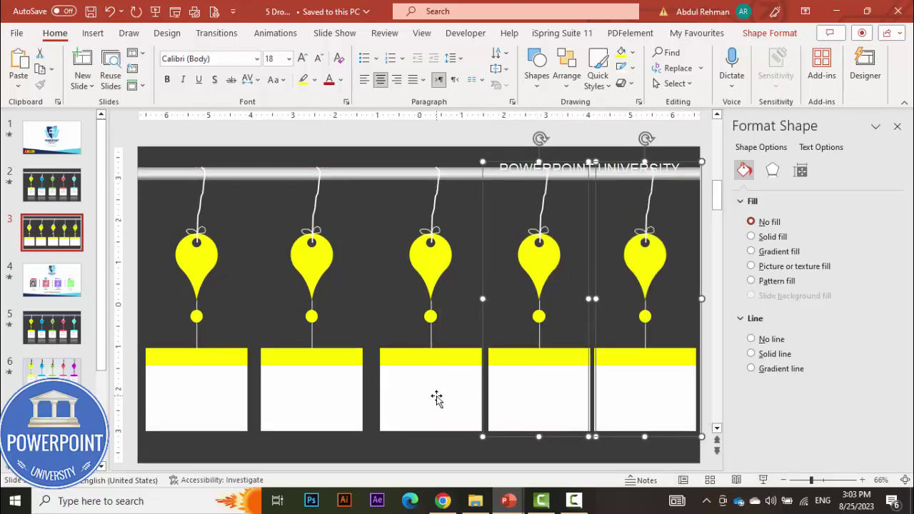
left_click(435, 397, "shift")
left_click(302, 383, "shift")
left_click(193, 383, "shift")
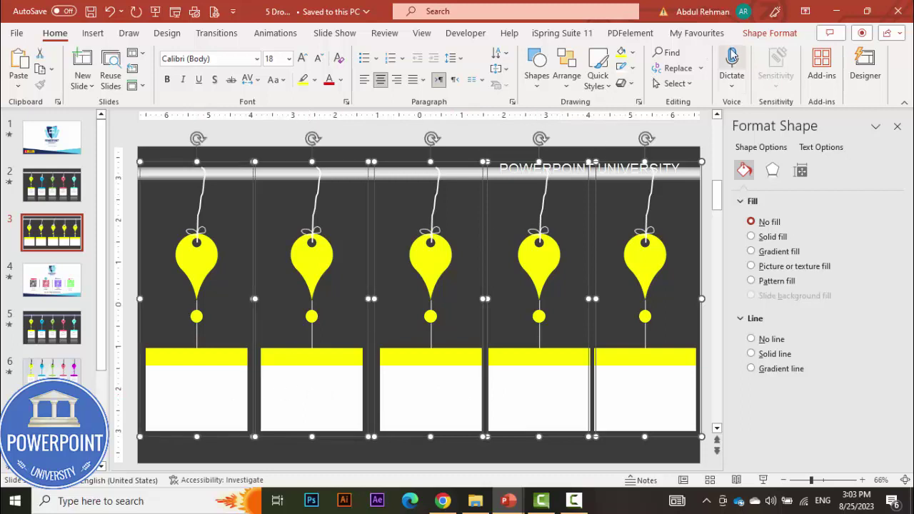
left_click(761, 33)
left_click(758, 53)
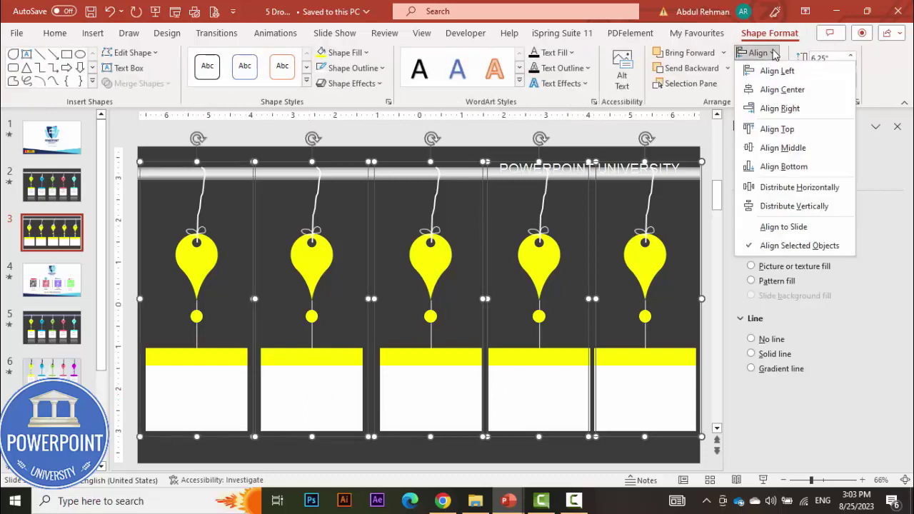
left_click(799, 187)
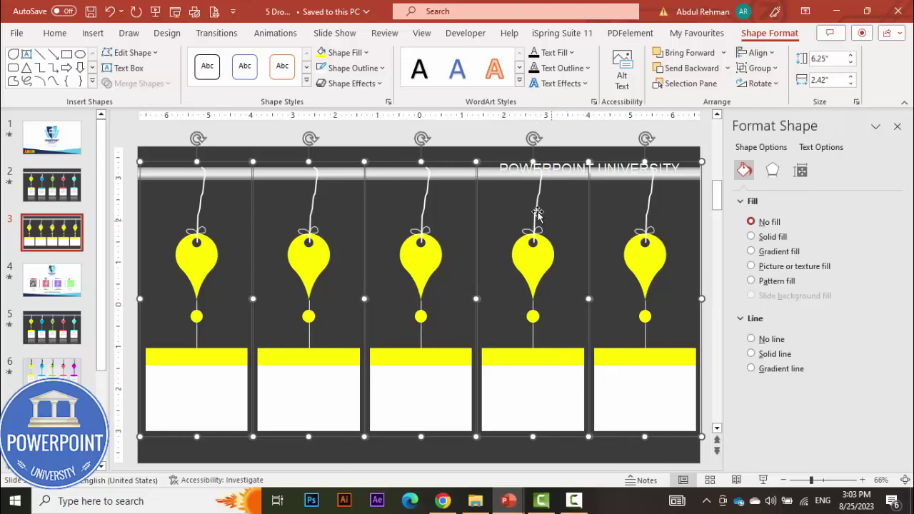
left_click(456, 152)
Fill the second balloon, its small circle and its header bar light blue
left_click(314, 257)
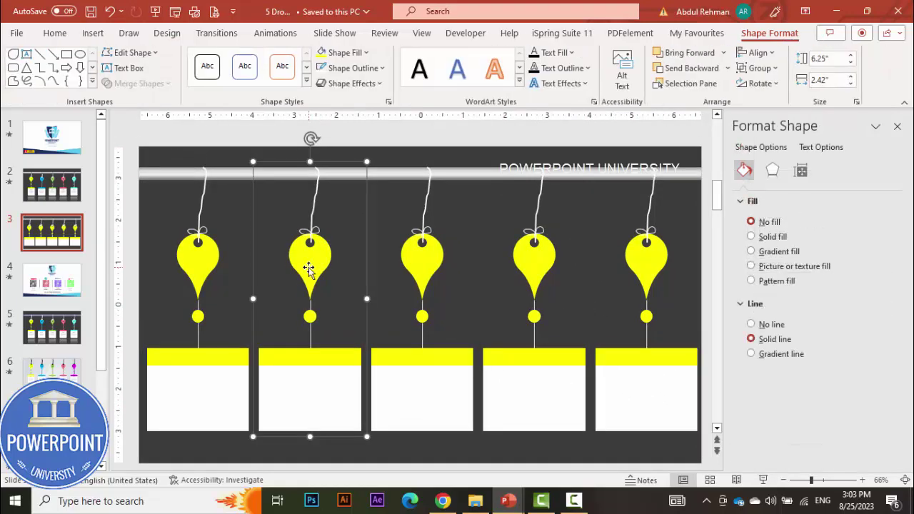
left_click(309, 266)
left_click(350, 53)
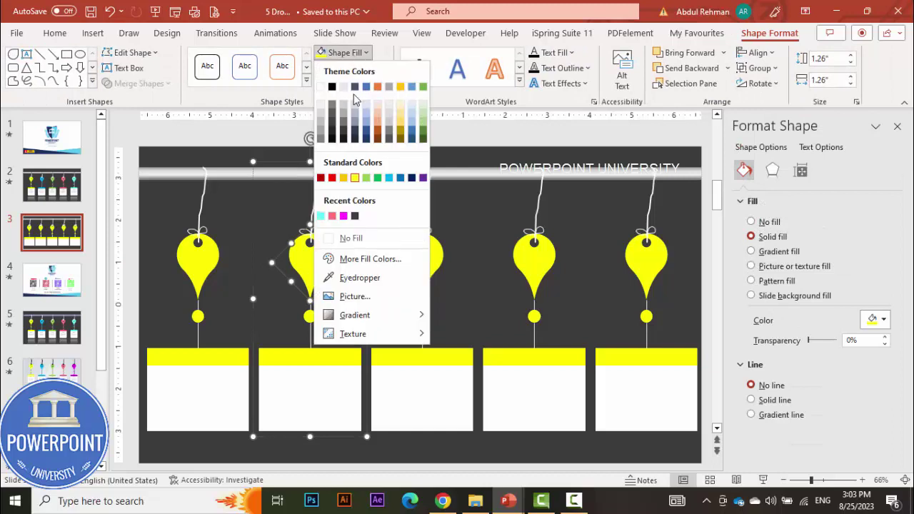
left_click(387, 178)
left_click(315, 318)
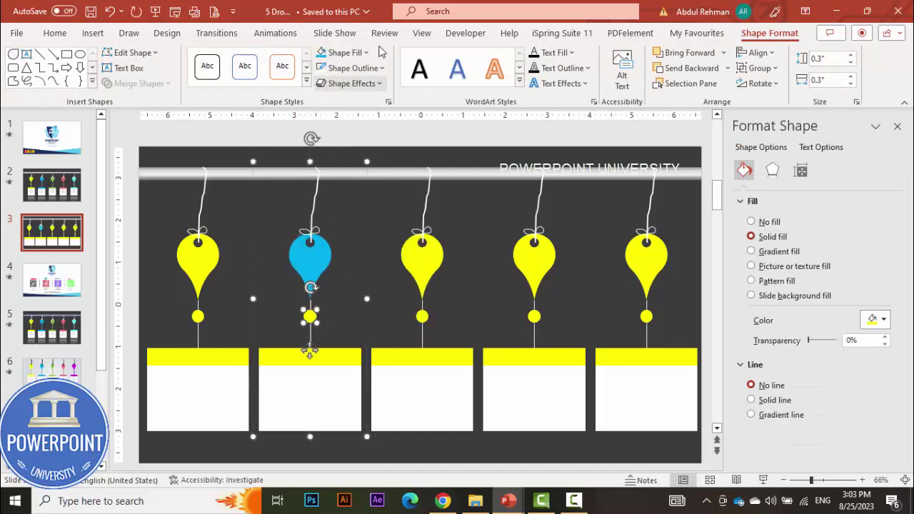
left_click(343, 52)
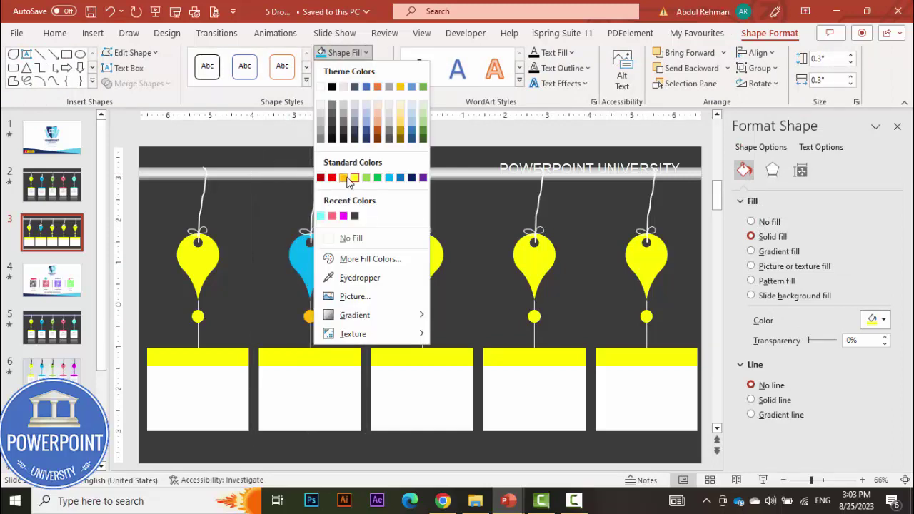
left_click(389, 177)
left_click(343, 353)
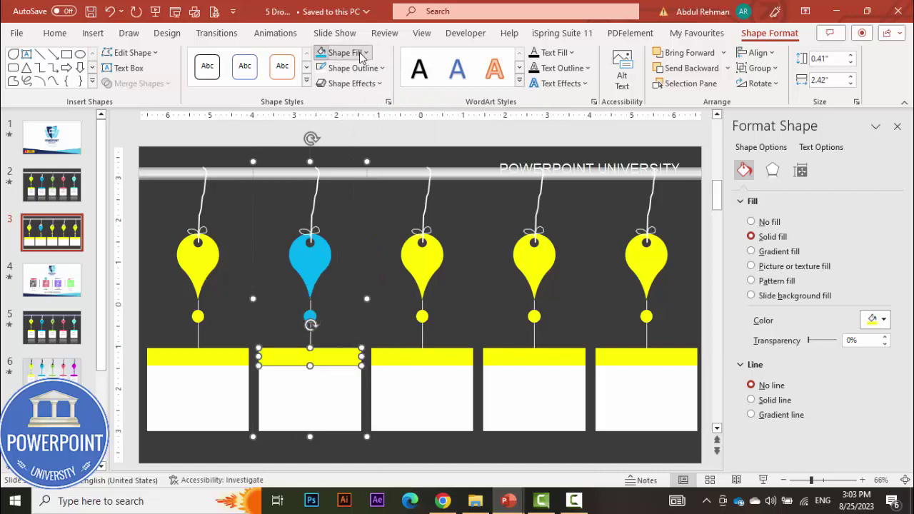
left_click(365, 53)
left_click(389, 180)
Fill the third balloon, its small circle and its header bar purple
left_click(429, 264)
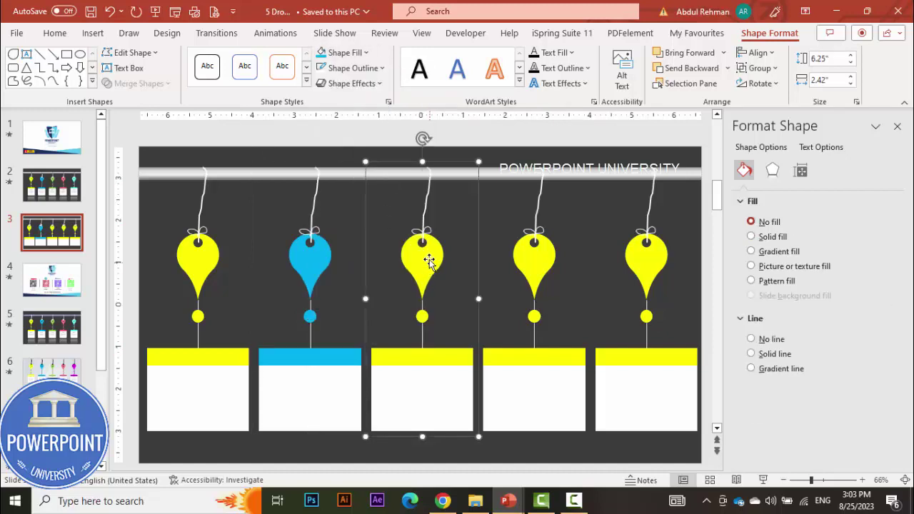
left_click(429, 261)
left_click(350, 53)
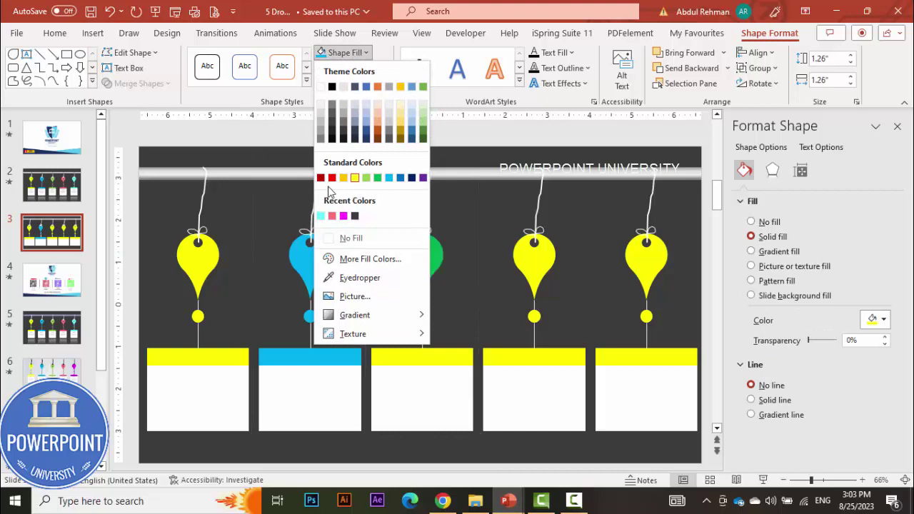
left_click(423, 178)
left_click(422, 318)
left_click(321, 53)
left_click(425, 355)
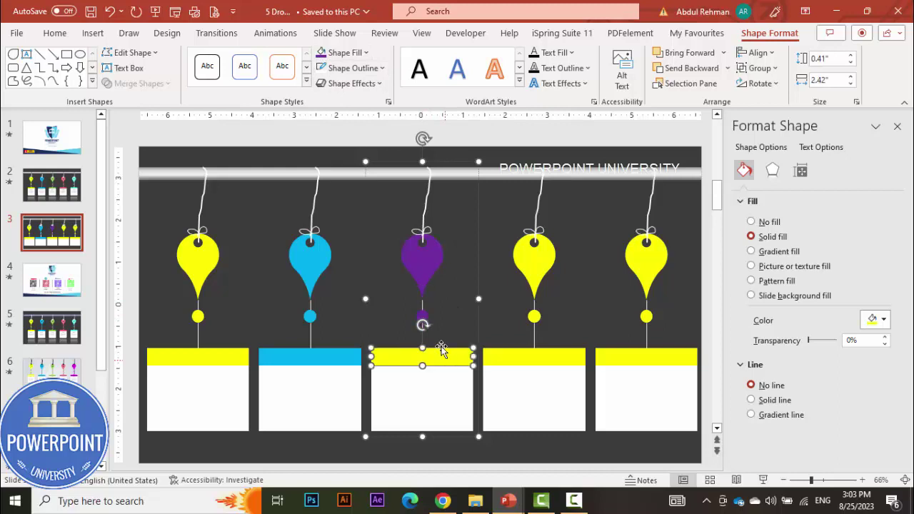
left_click(366, 53)
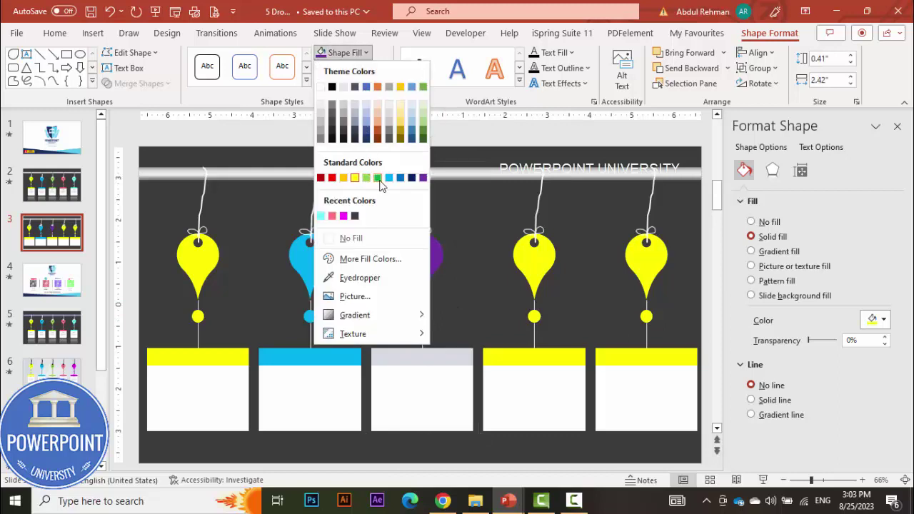
left_click(422, 178)
Fill the fourth balloon, its small circle and its header bar light gold
left_click(543, 263)
left_click(542, 262)
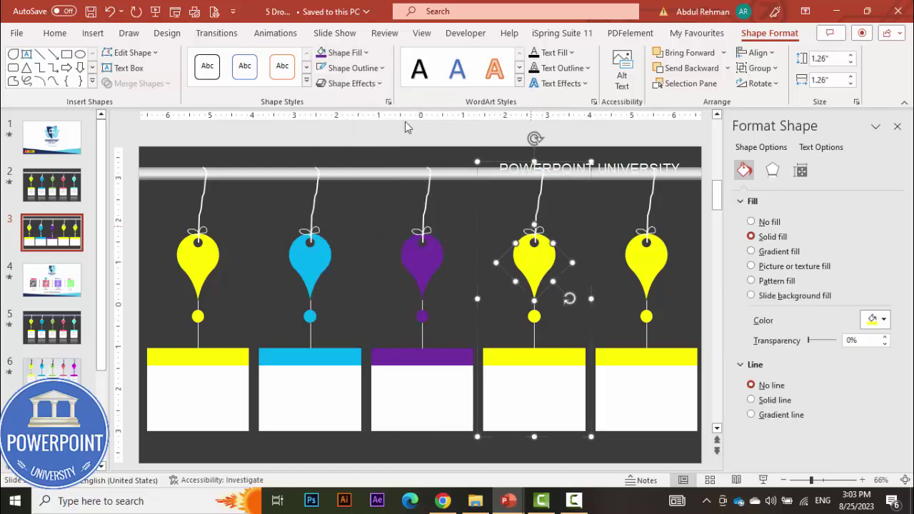
left_click(332, 53)
left_click(350, 67)
left_click(346, 53)
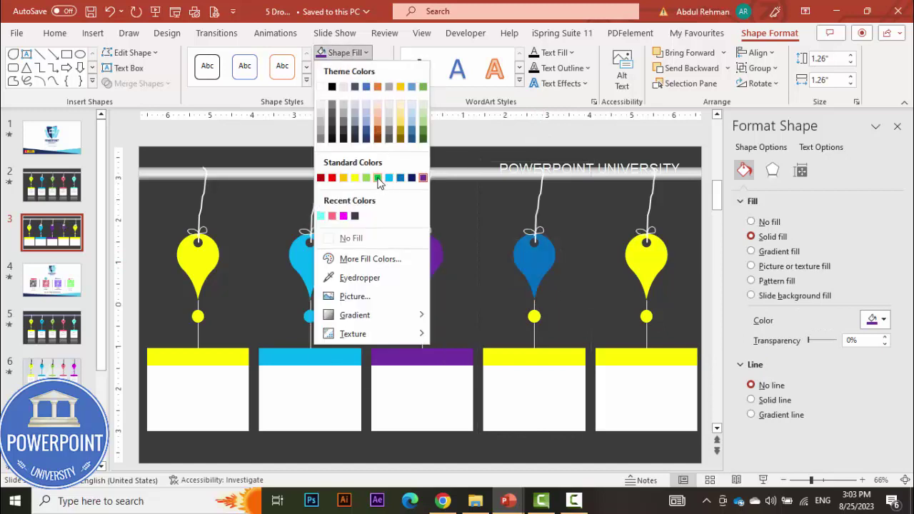
left_click(400, 129)
left_click(533, 317)
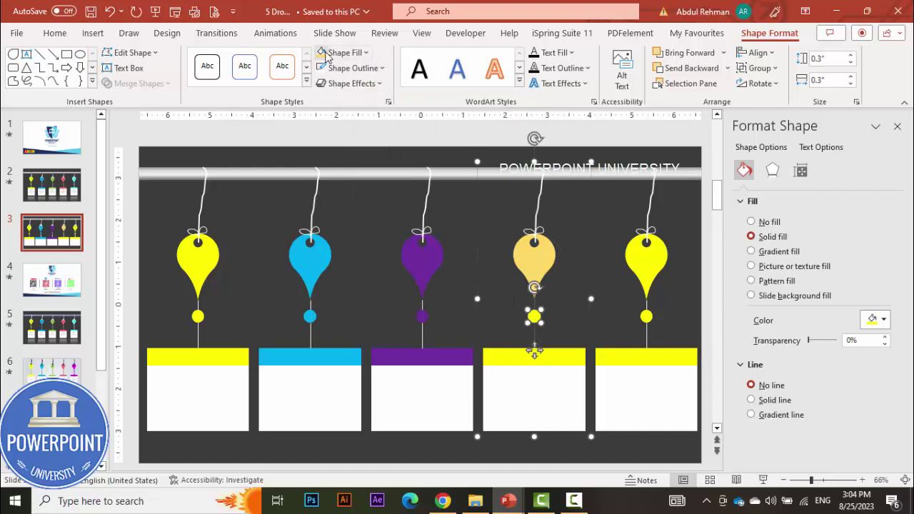
left_click(562, 354)
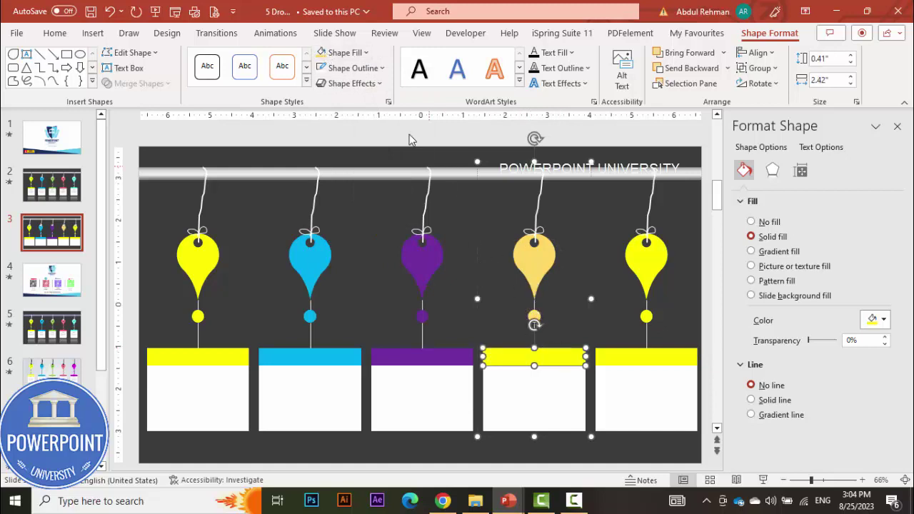
left_click(319, 55)
left_click(153, 249)
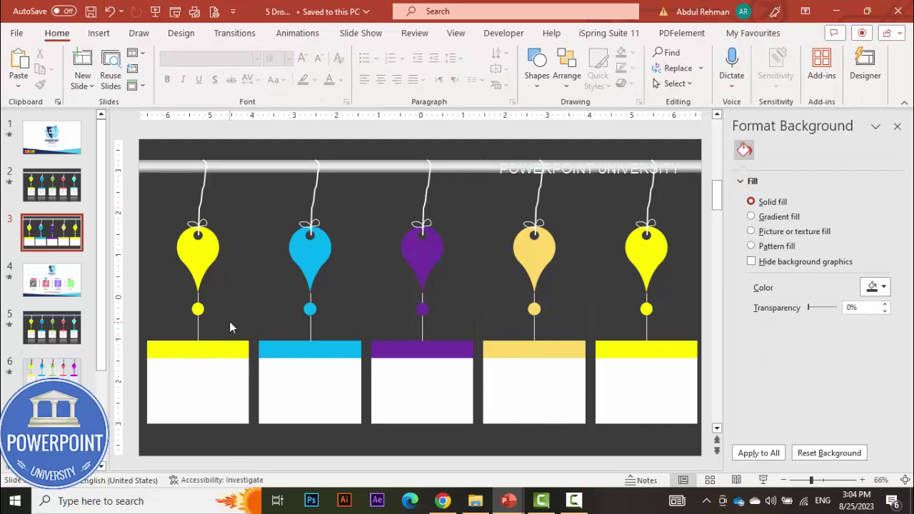
Add a centred, bold, 24 pt '01' text box on the first balloon
left_click(98, 33)
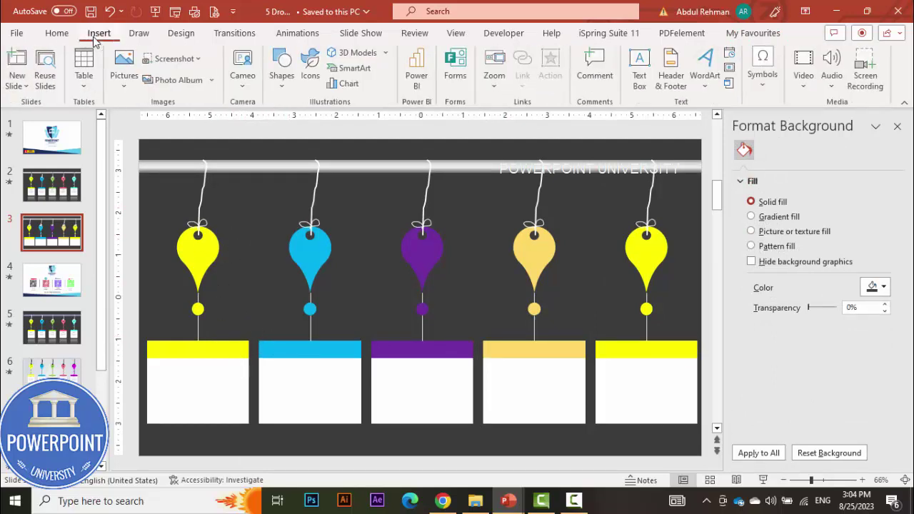
left_click(641, 69)
left_click_drag(225, 271, 224, 272)
type("01")
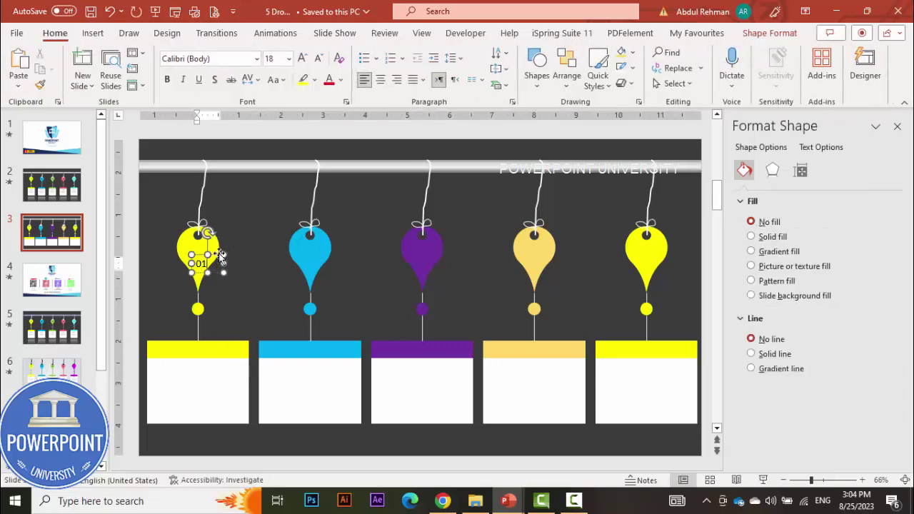
left_click(220, 256)
left_click(381, 79)
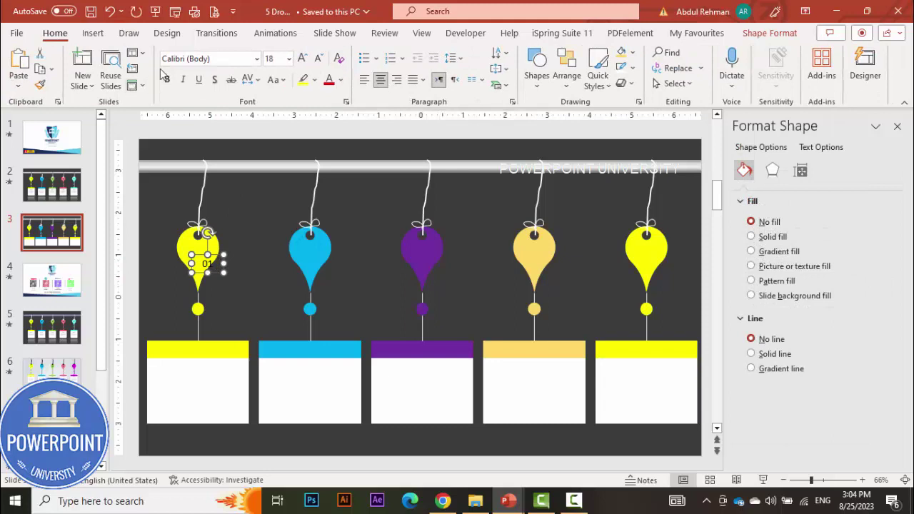
left_click(188, 80)
left_click(167, 79)
left_click(302, 58)
left_click(302, 58)
Copy the number label onto the other balloons and renumber them 02 to 05
left_click_drag(218, 261, 656, 255)
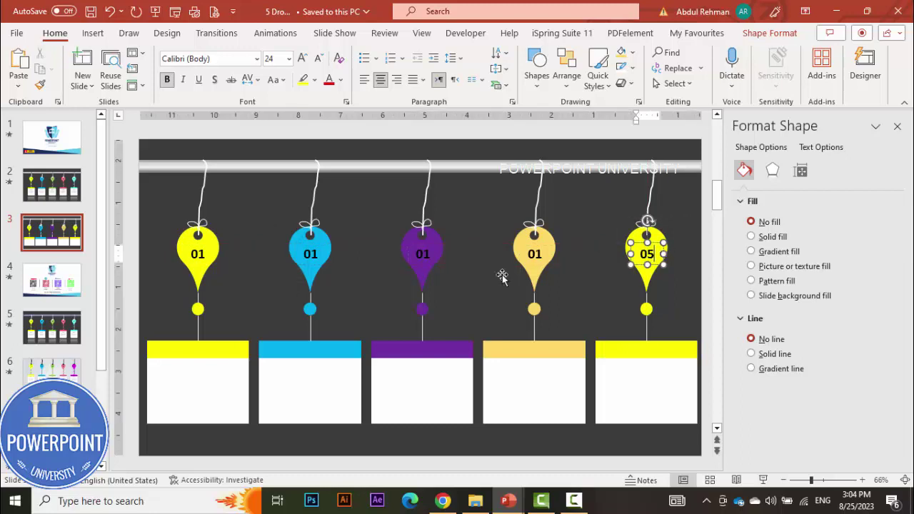
left_click(527, 265)
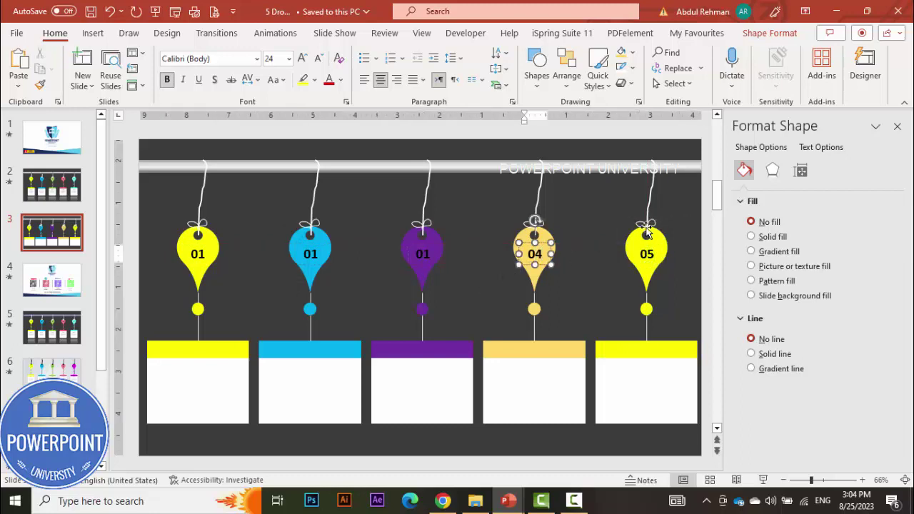
left_click(430, 258)
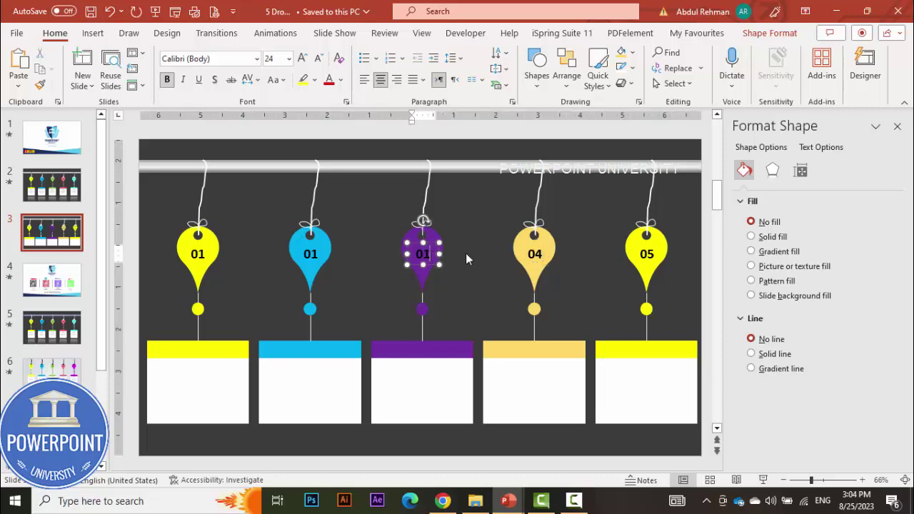
left_click(314, 251)
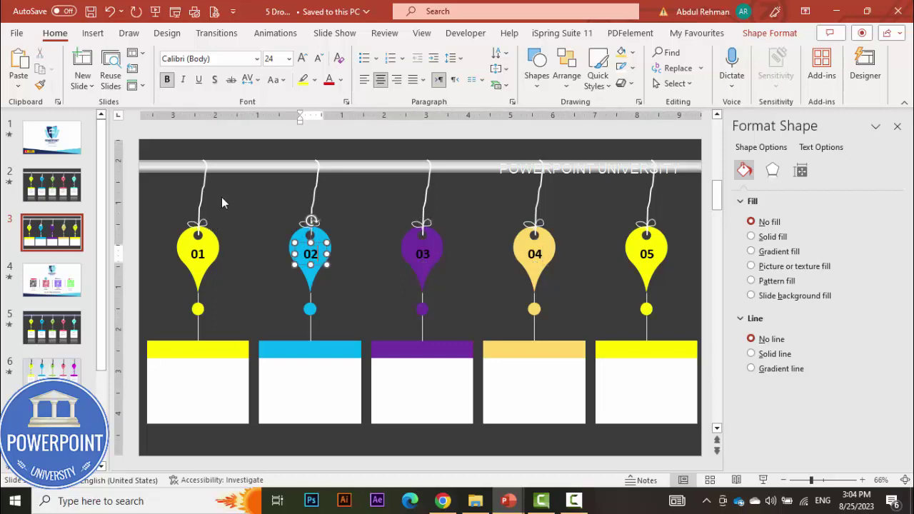
left_click(213, 120)
left_click(98, 33)
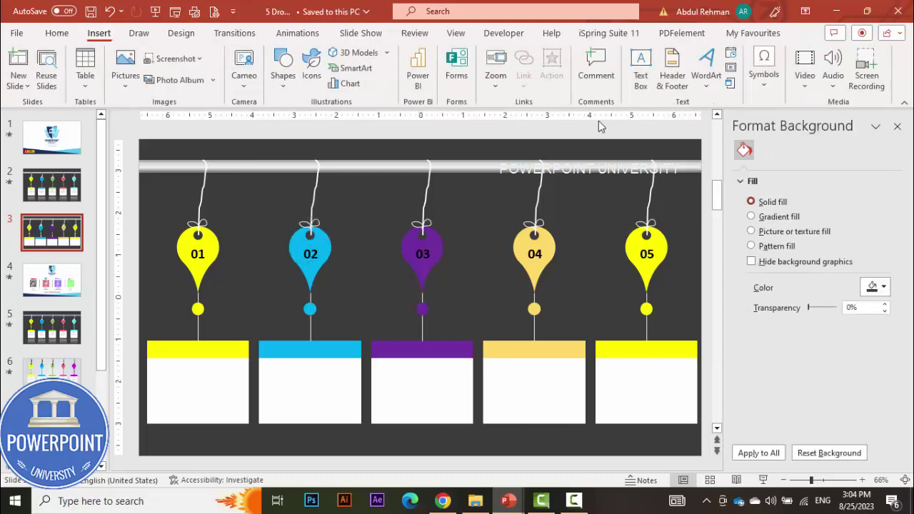
Add a text box in the first card with =lorem() text, keeping only the opening sentences
left_click(639, 68)
left_click_drag(160, 373, 243, 413)
type("=lorem()")
key("Return")
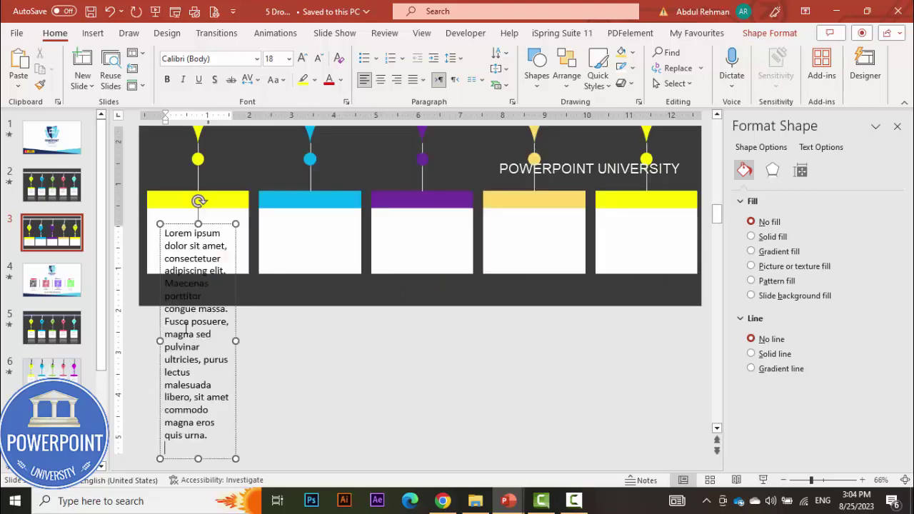
left_click_drag(176, 327, 343, 505)
key("BackSpace")
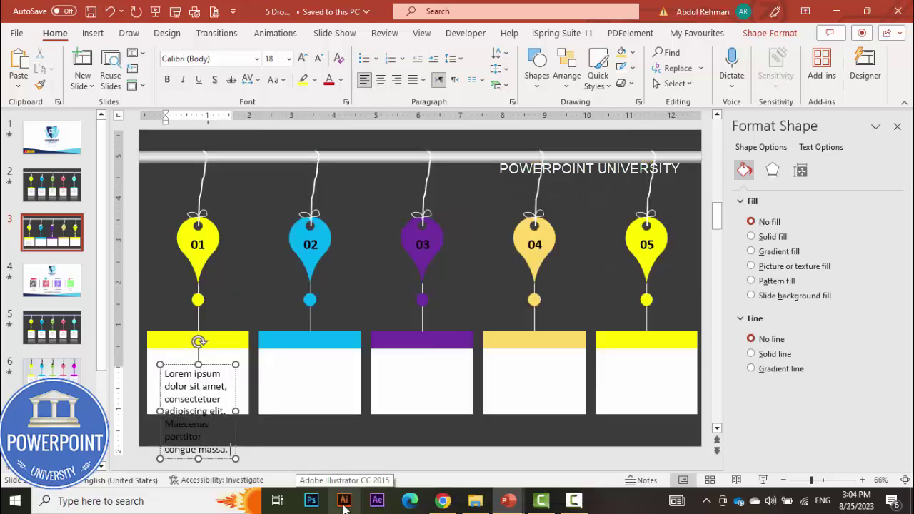
Shrink the paragraph to 11 pt, centre it and nudge it into place in the card
left_click(216, 366)
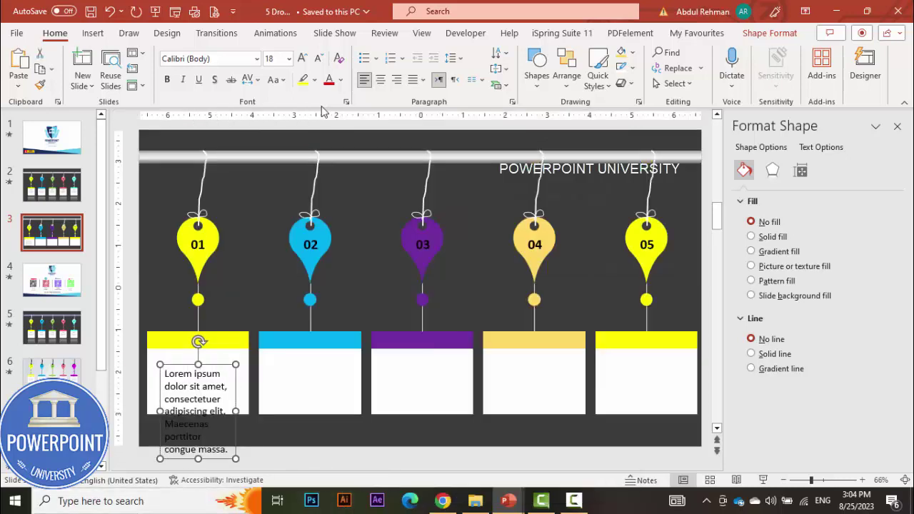
left_click(319, 59)
left_click(319, 58)
left_click(320, 59)
left_click(319, 59)
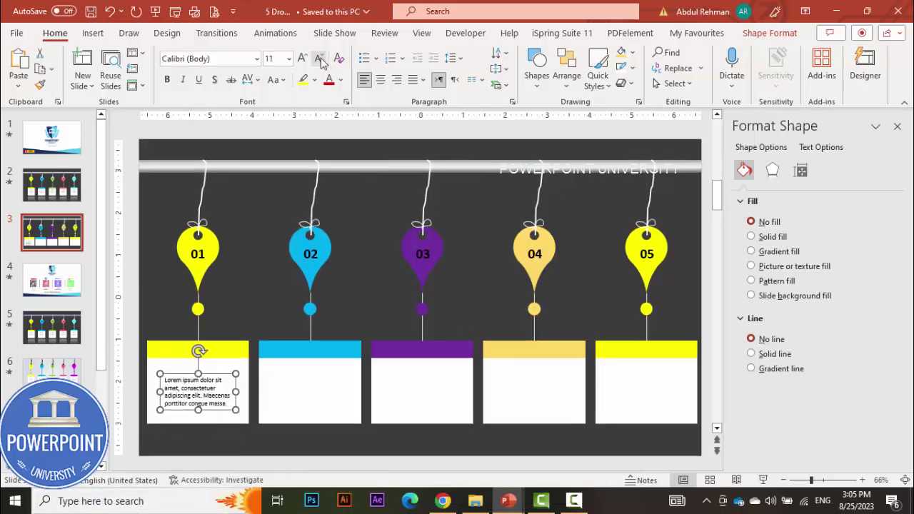
left_click(380, 80)
left_click_drag(207, 378, 204, 375)
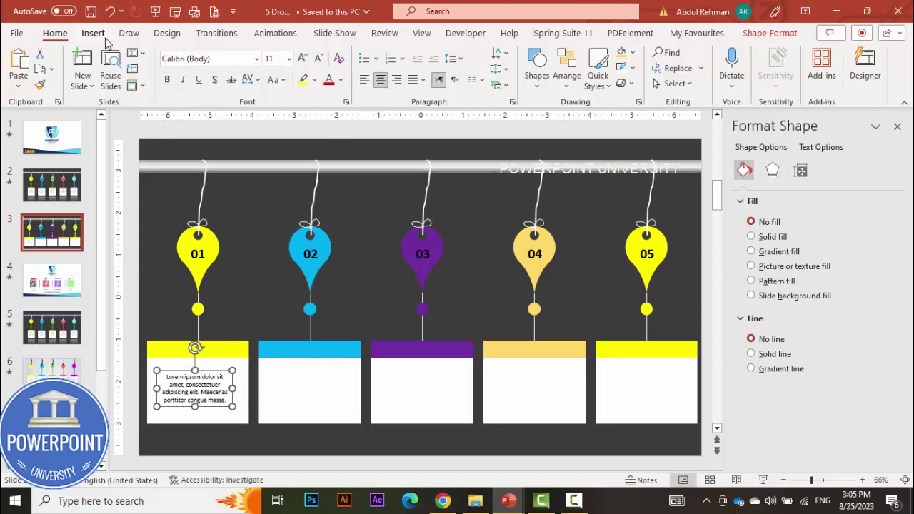
left_click(93, 32)
left_click(640, 69)
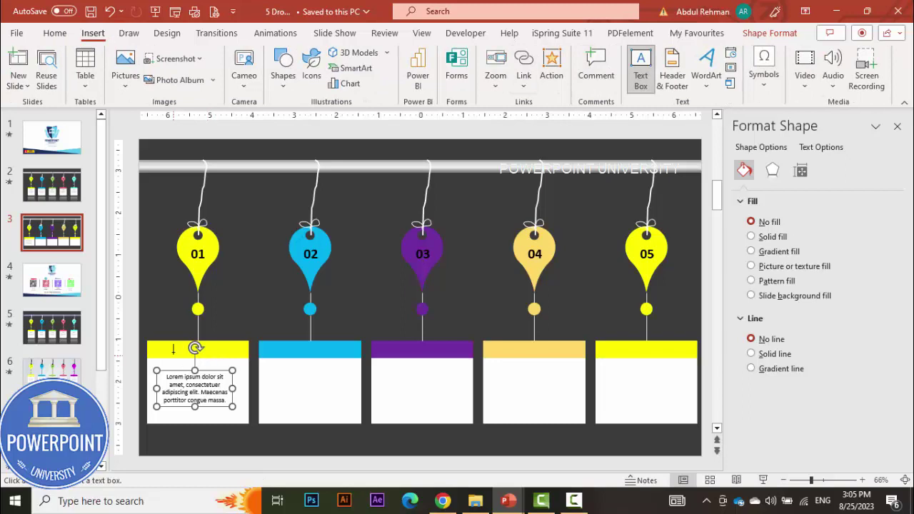
Add a centred, bold 'TITLE' text box on the first card's yellow band
left_click_drag(230, 368, 236, 365)
type("TITLE")
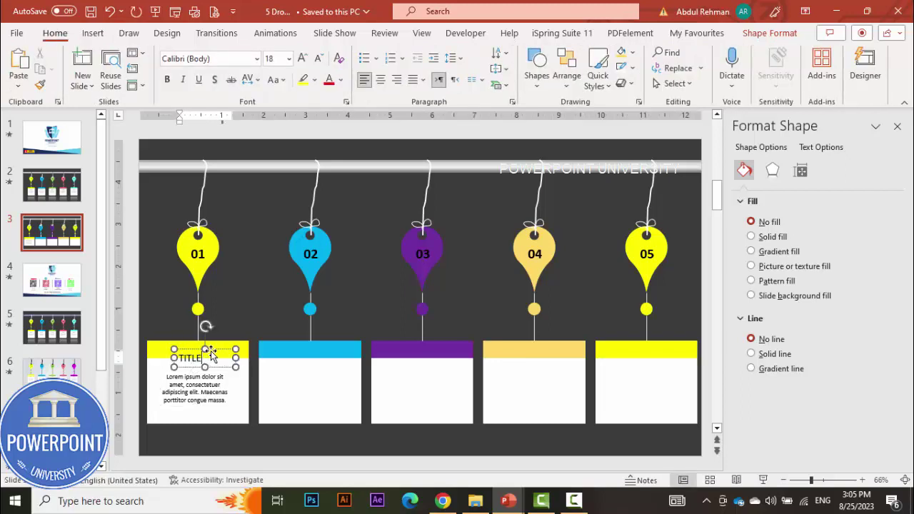
left_click(209, 353)
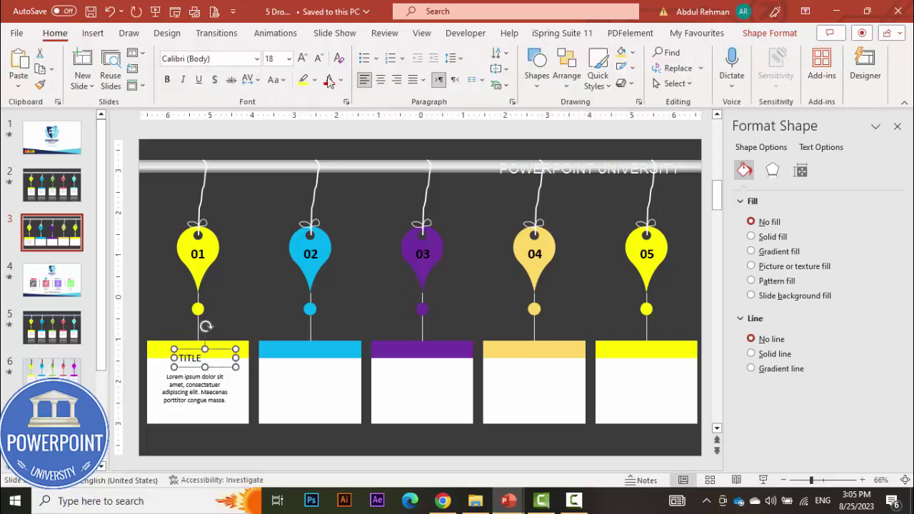
left_click(382, 82)
left_click(167, 79)
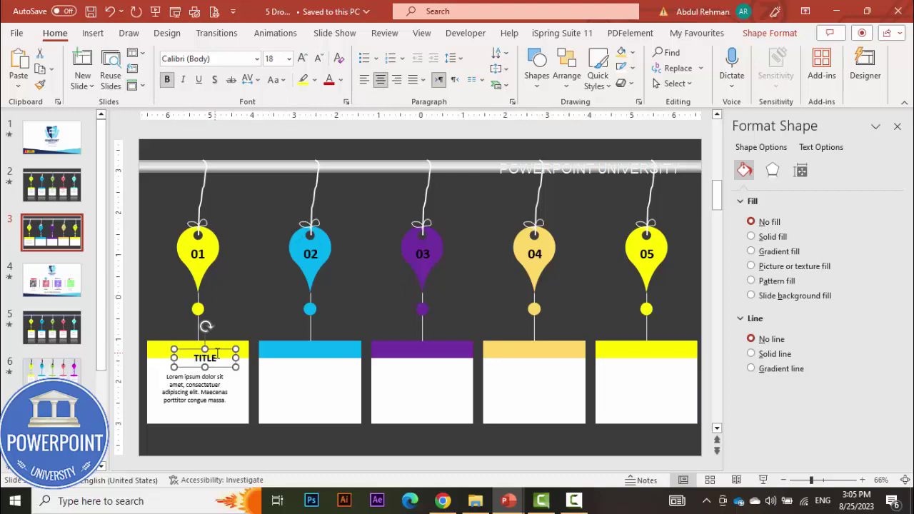
left_click_drag(228, 349, 215, 368)
Copy the title and paragraph together into the second card
left_click(215, 401)
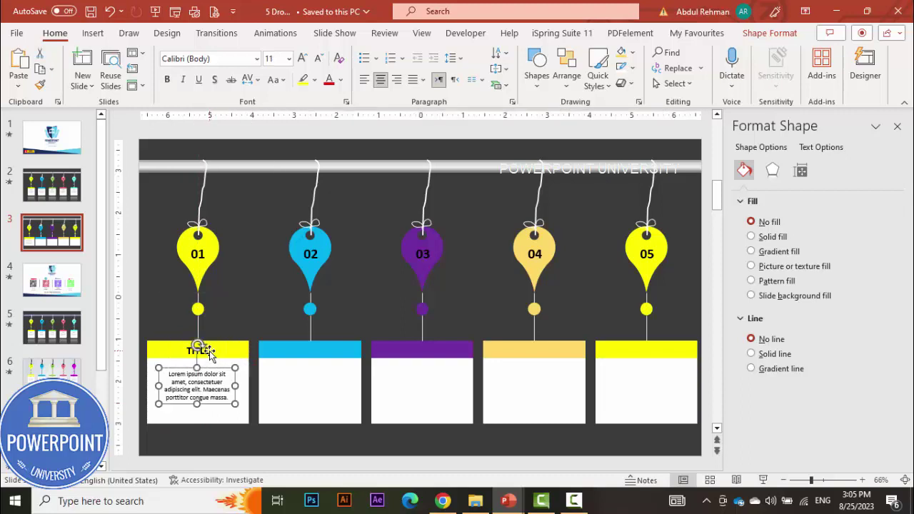
left_click(208, 351, "shift")
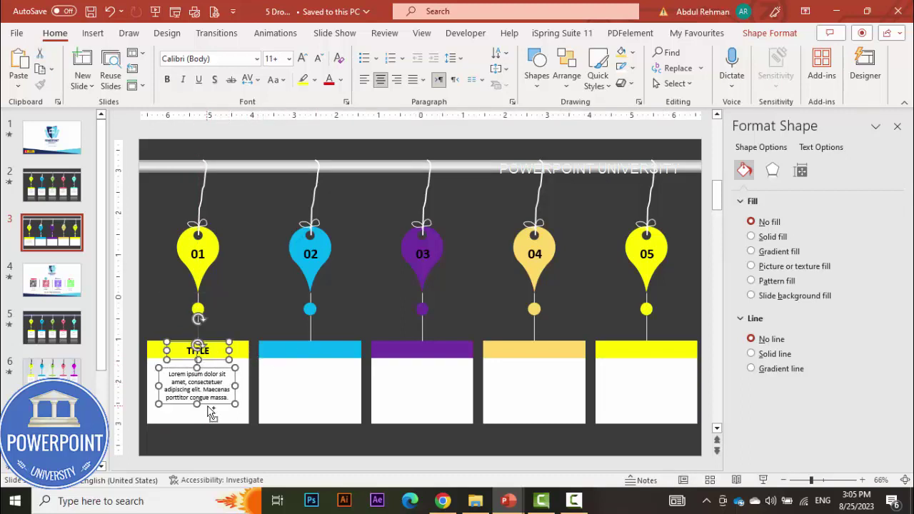
left_click_drag(210, 406, 663, 413)
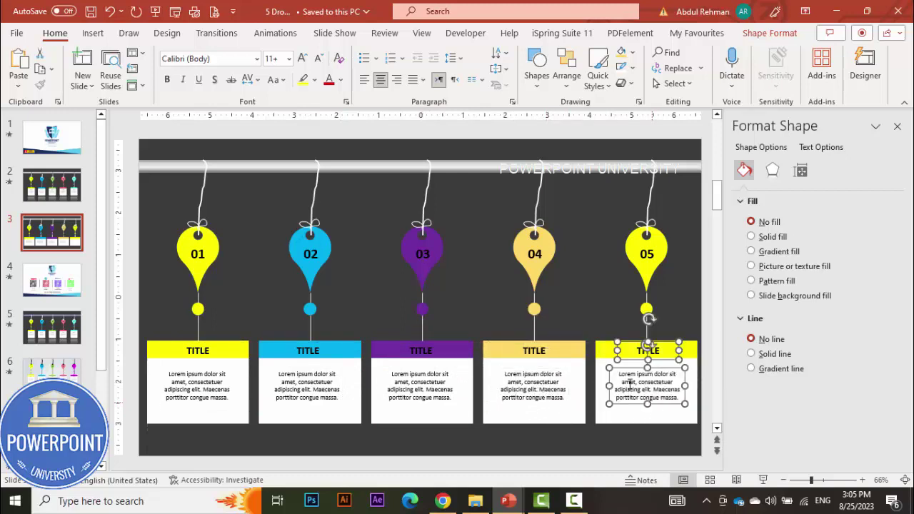
Marquee-select the shapes of the 01, 02 and 03 columns in turn
left_click(211, 143)
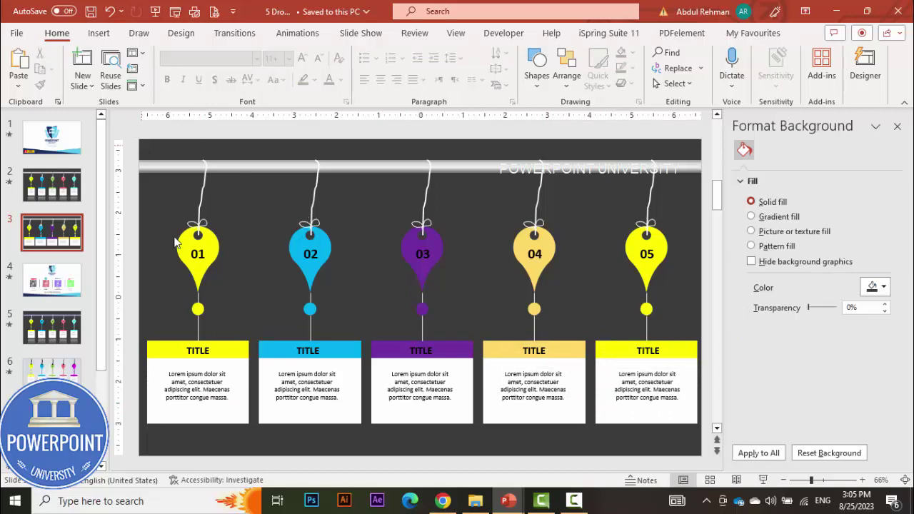
left_click_drag(270, 447, 132, 128)
left_click(199, 137)
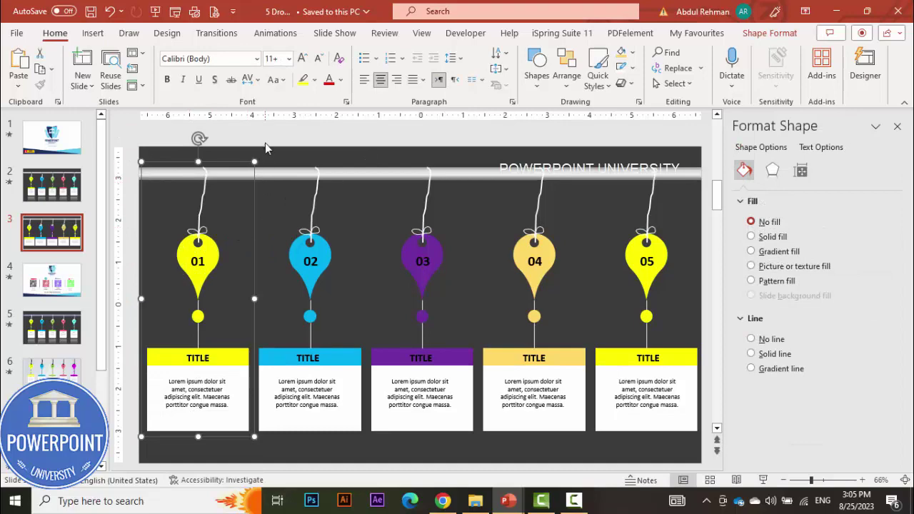
left_click_drag(230, 127, 384, 461)
left_click_drag(349, 127, 494, 463)
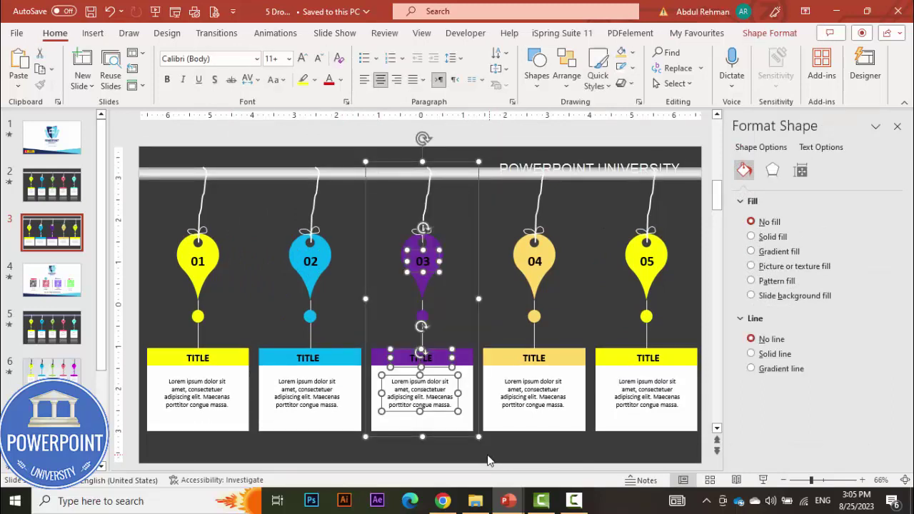
left_click(445, 135)
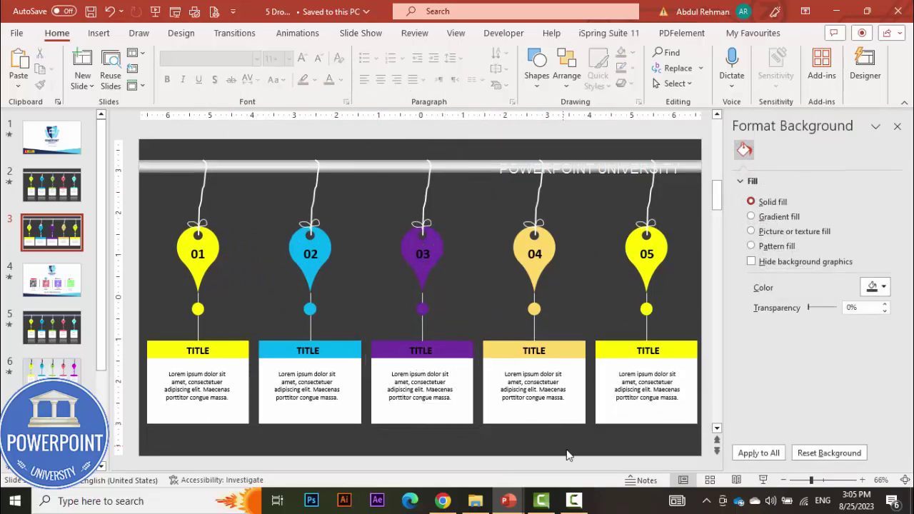
Group the 04 and 05 columns, close the Format Shape pane and show Animations
left_click_drag(459, 130, 599, 459)
key("ctrl+g")
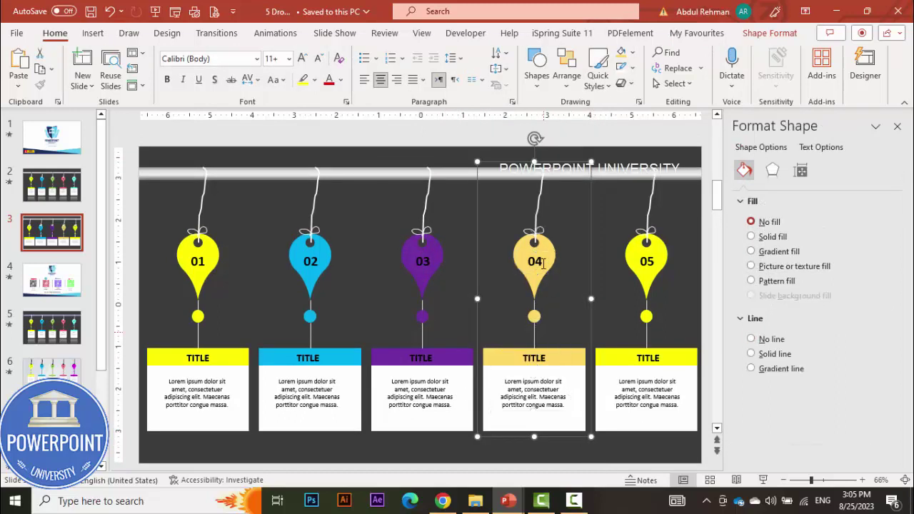
left_click(580, 142)
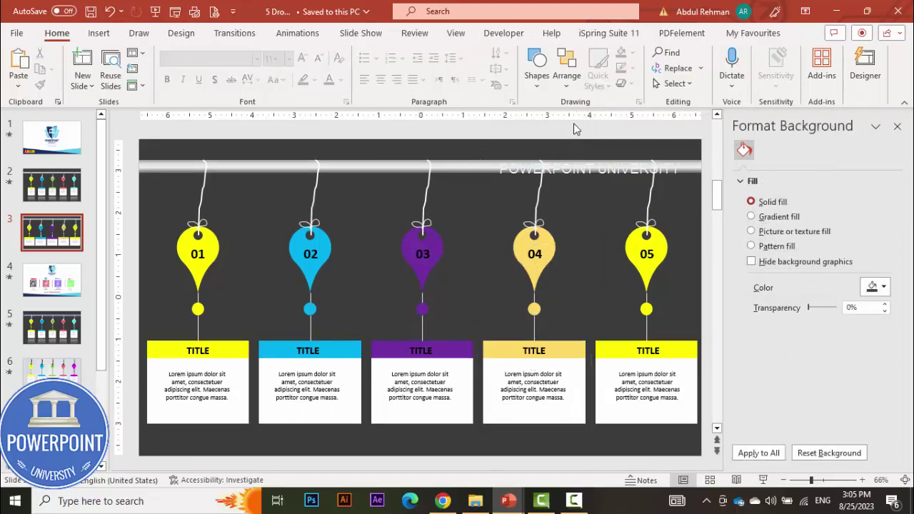
left_click_drag(561, 133, 722, 461)
key("ctrl+g")
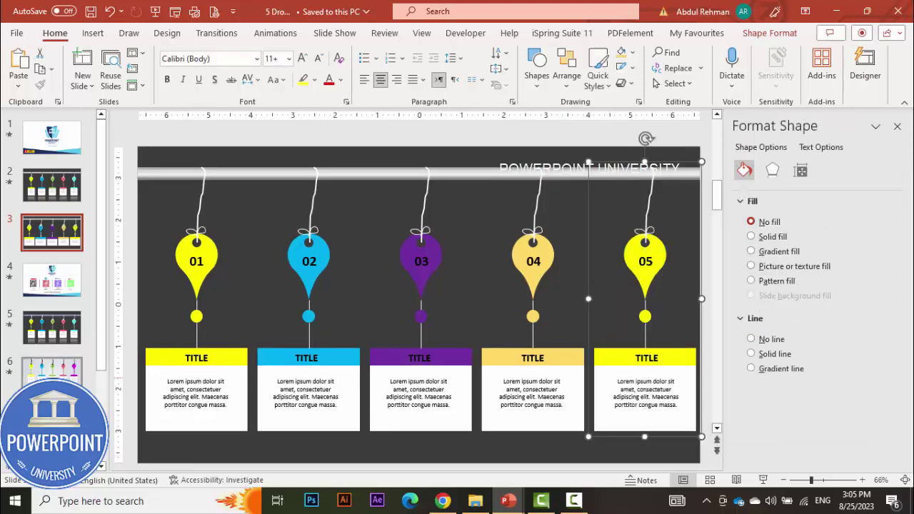
left_click(897, 127)
left_click(271, 33)
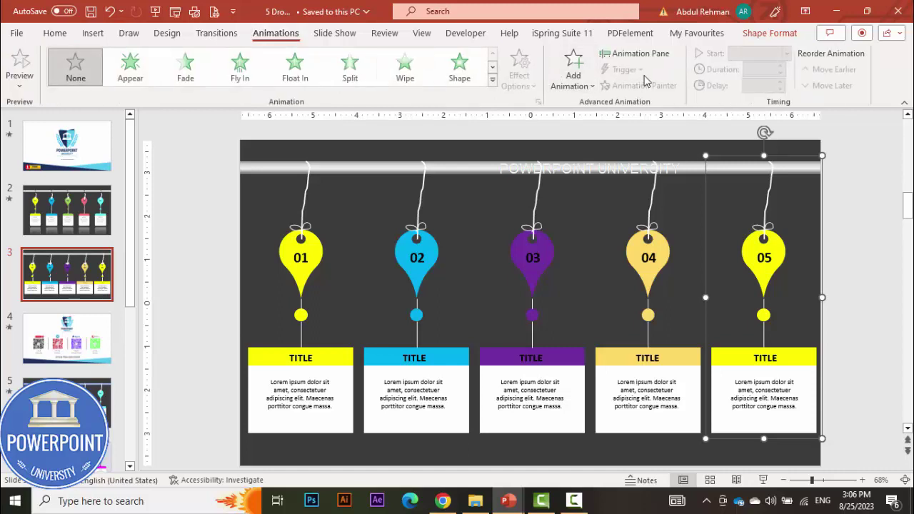
Give all five groups a Fly In animation from the left, starting On Click
left_click(631, 55)
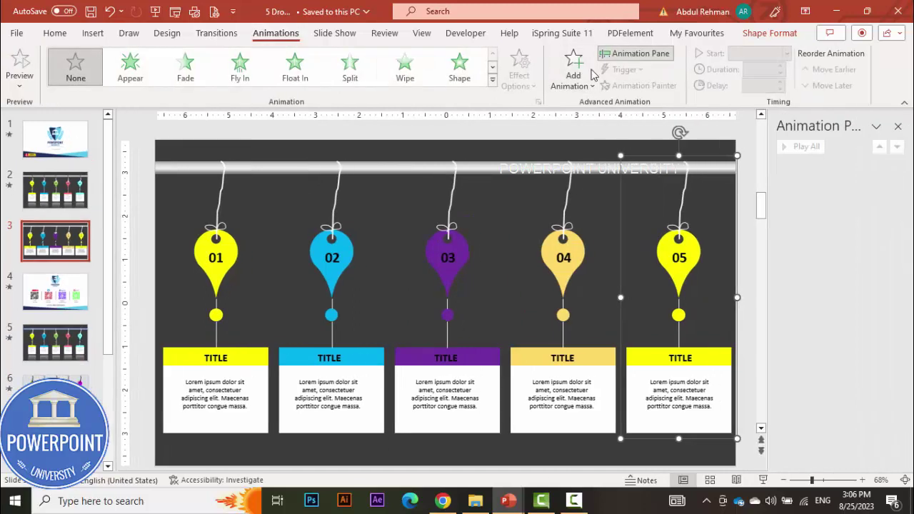
left_click(265, 426)
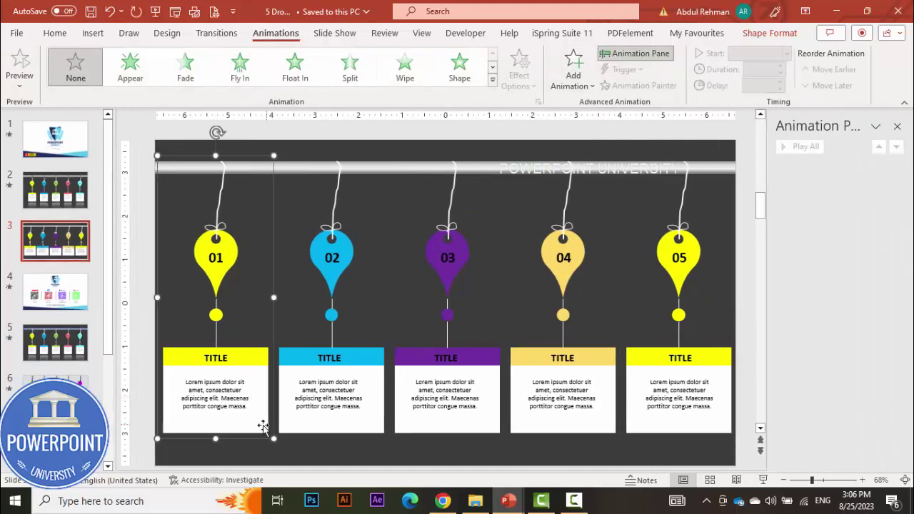
left_click(337, 427, "shift")
left_click(448, 426, "shift")
left_click(562, 427, "shift")
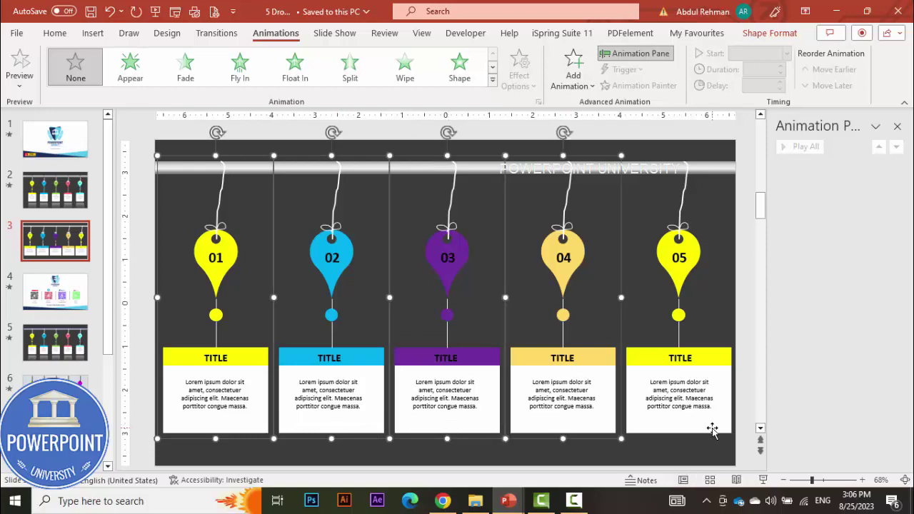
left_click(712, 426, "shift")
left_click(238, 72)
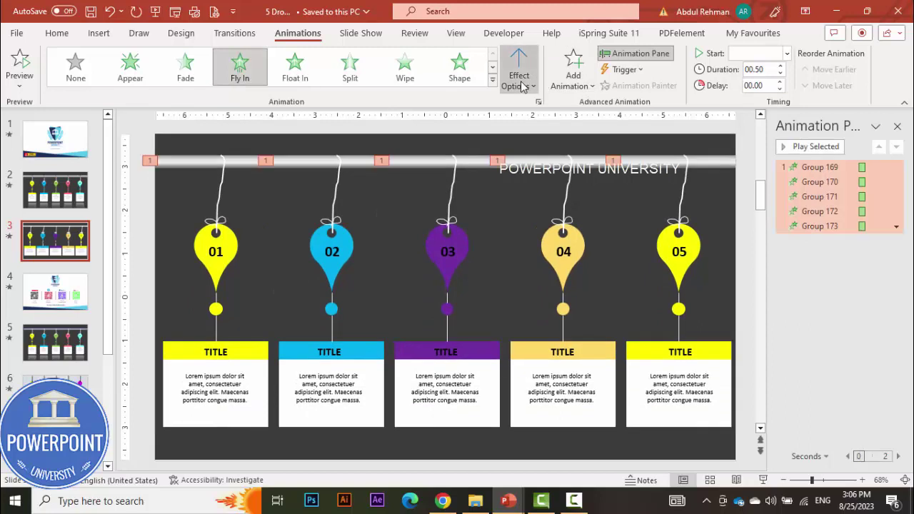
left_click(521, 77)
left_click(557, 195)
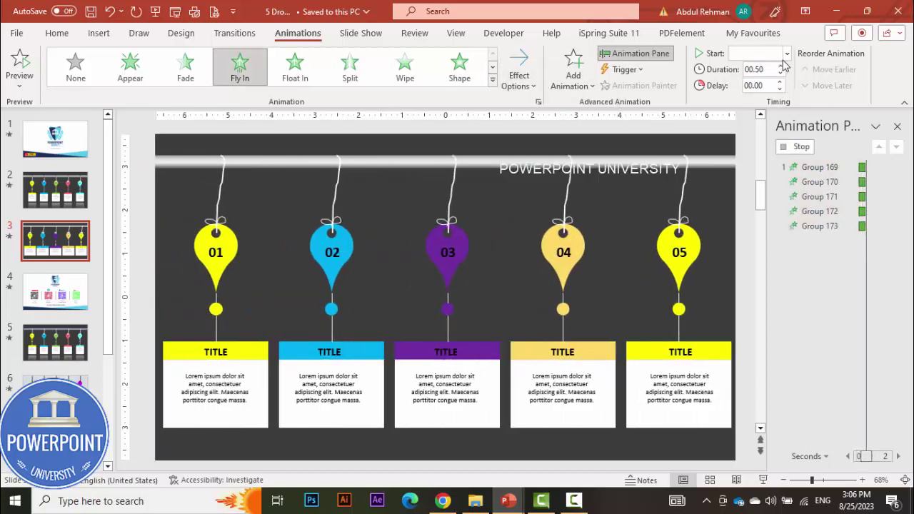
left_click(786, 54)
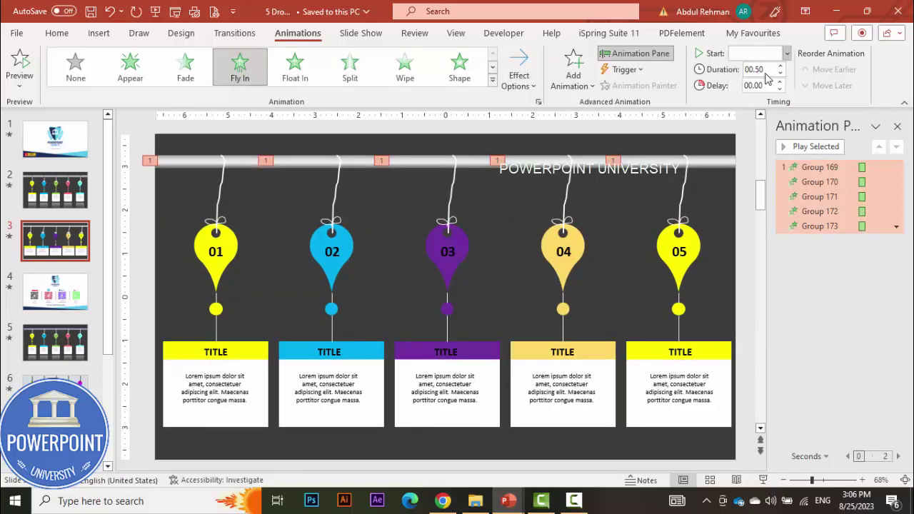
left_click(751, 70)
Preview the animations in a slide show, then return to editing
left_click(800, 308)
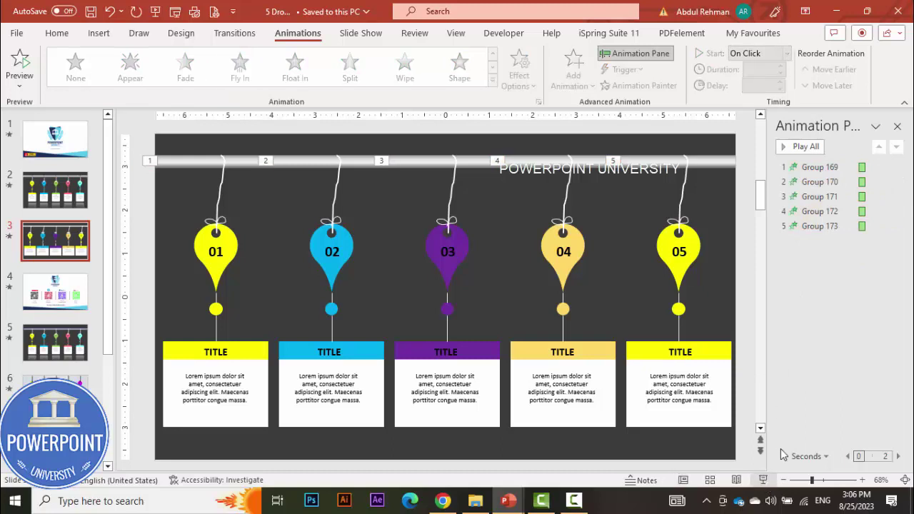
left_click(762, 480)
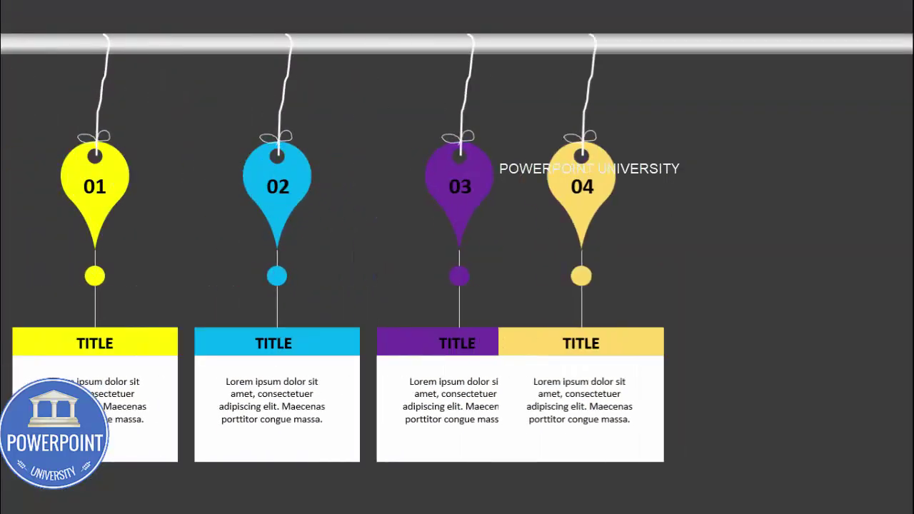
key("Escape")
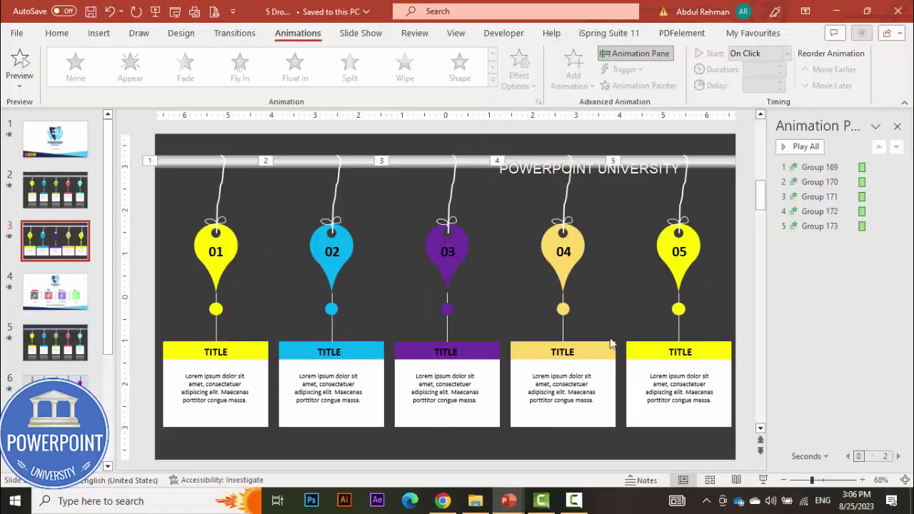
Select the five groups and close the Animation Pane
left_click(248, 428)
left_click(336, 419, "shift")
left_click(465, 421, "shift")
left_click(618, 421, "shift")
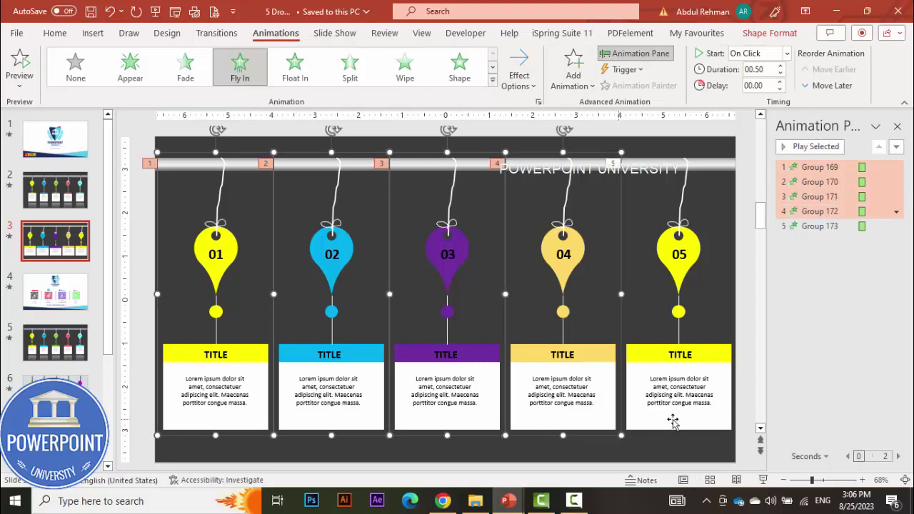
left_click(727, 421, "shift")
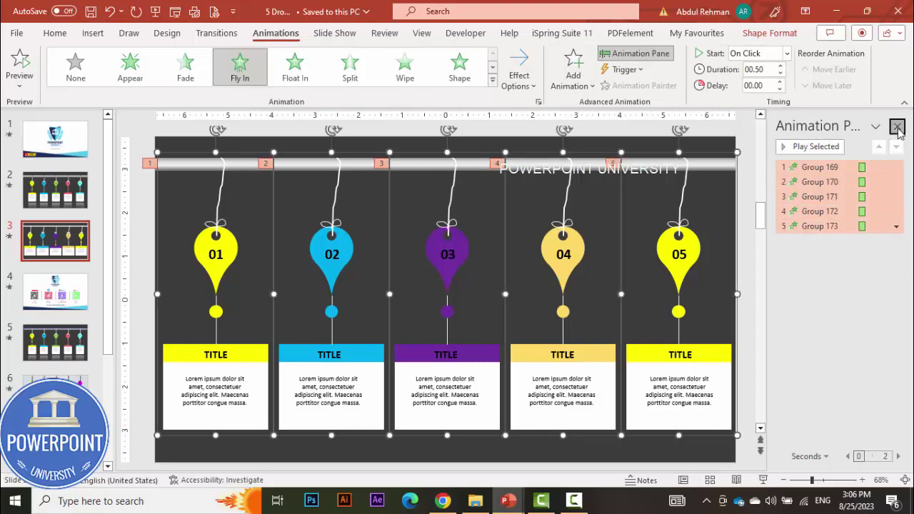
left_click(897, 125)
Open Format Shape from the 05 group's shortcut menu
left_click(791, 386)
right_click(791, 386)
key("Escape")
left_click(806, 428)
right_click(805, 426)
left_click(707, 396)
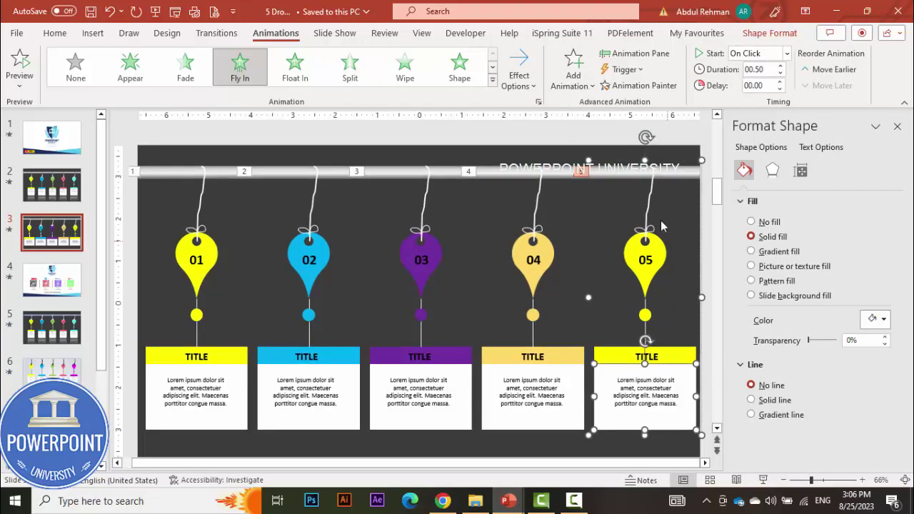
Select all five groups, from 05 back to 01
left_click(604, 279)
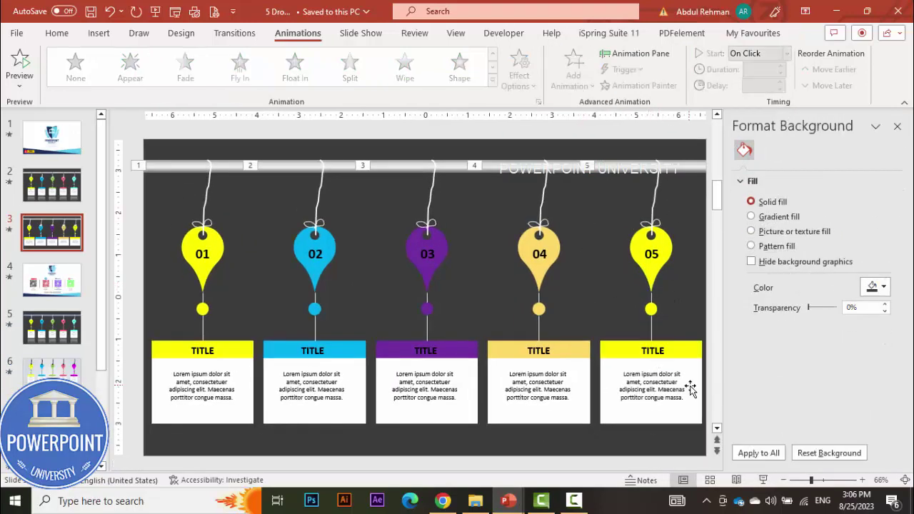
left_click(689, 388)
left_click(534, 400, "shift")
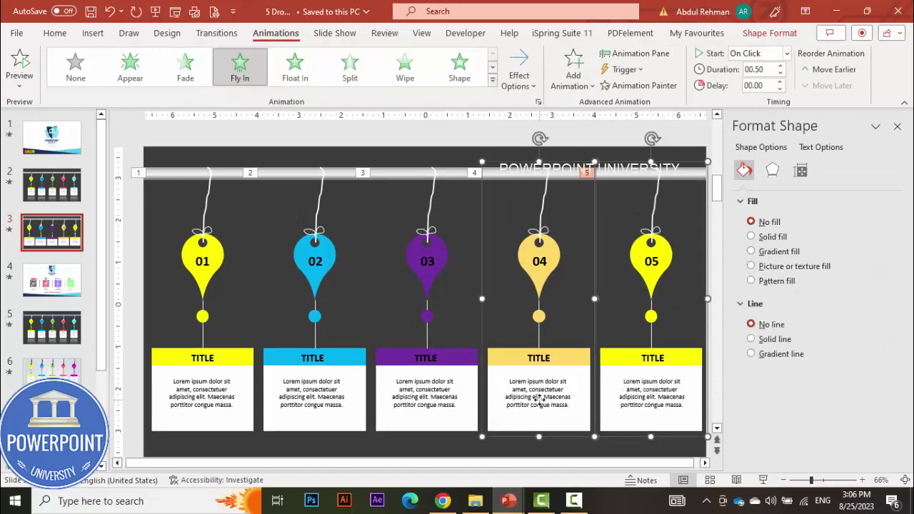
left_click(452, 404, "shift")
left_click(334, 414, "shift")
left_click(218, 414, "shift")
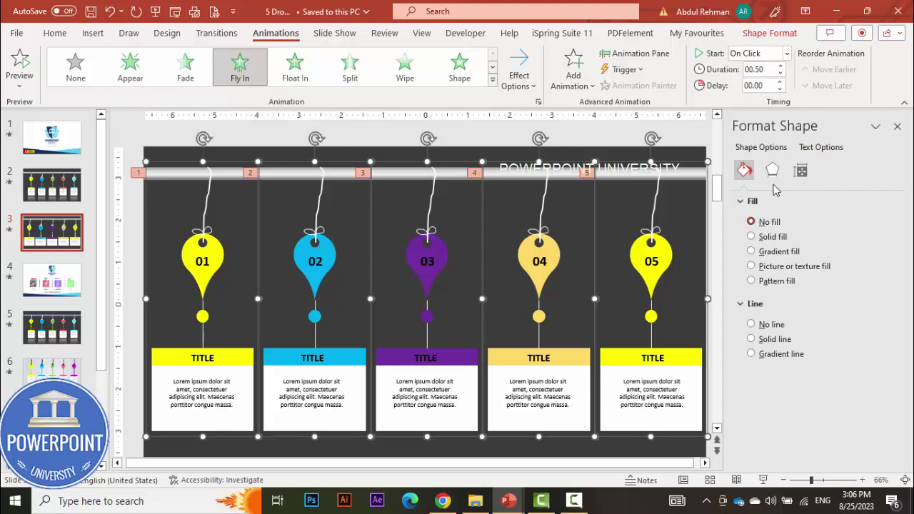
Add a reflection preset beneath the five selected hanging groups from the Reflection effects
left_click(774, 171)
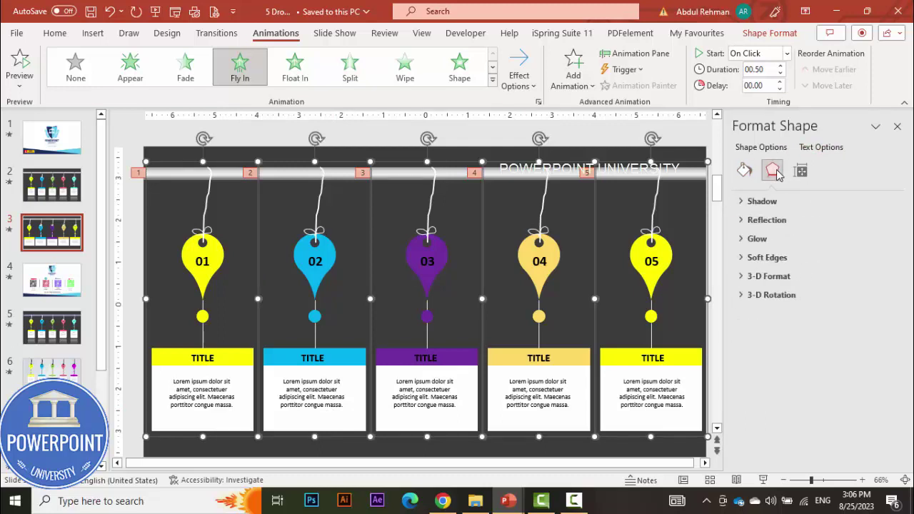
left_click(764, 220)
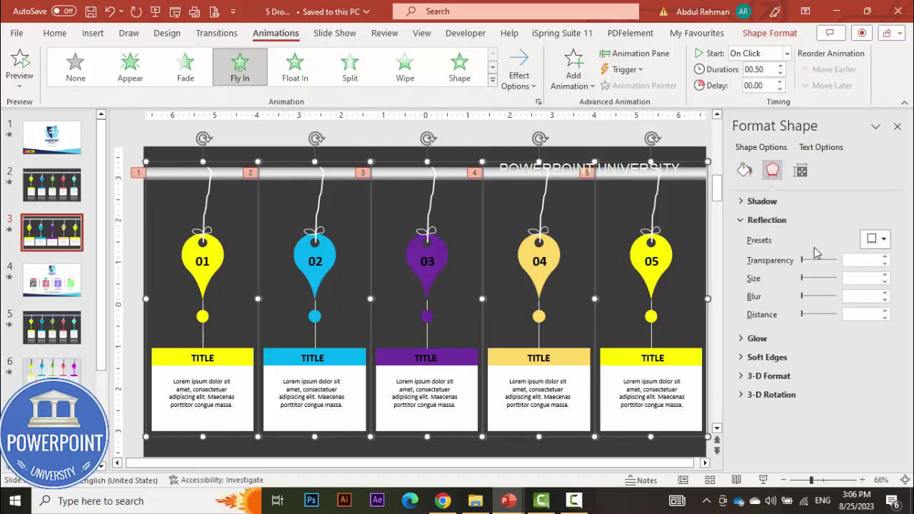
left_click(874, 239)
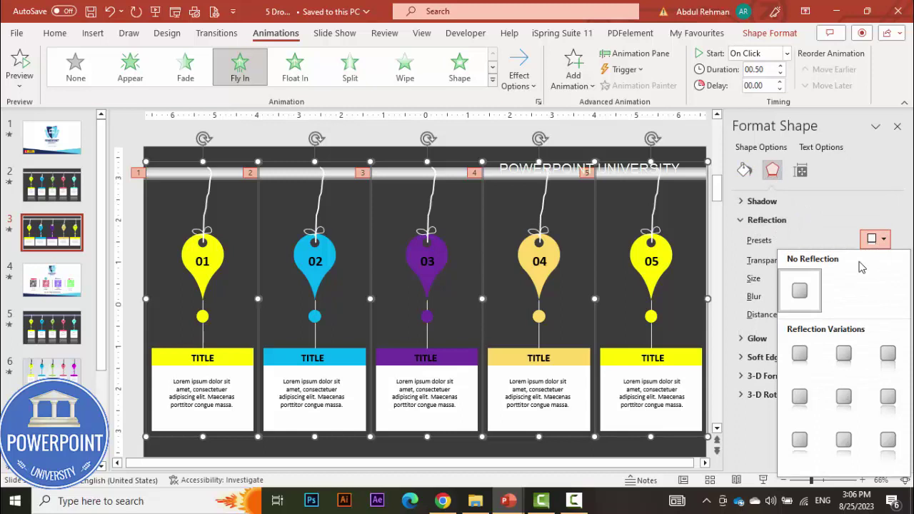
left_click(851, 398)
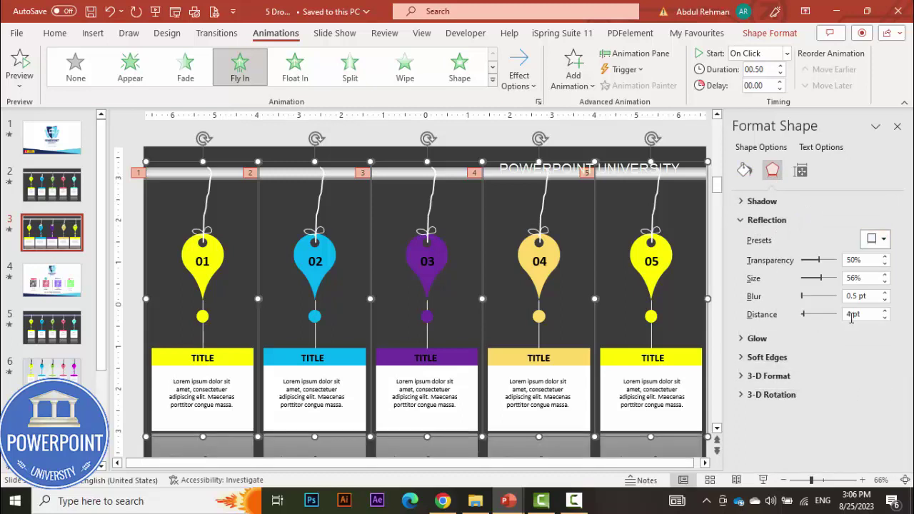
Switch to a shorter reflection (50% transparency, 38% size, 0.5 pt blur, 4 pt distance) and preview it in Slide Show
left_click(884, 239)
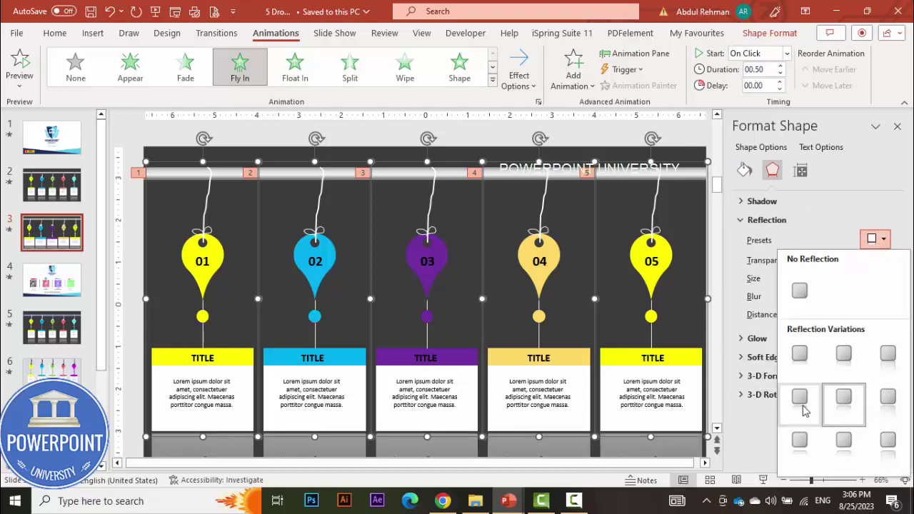
left_click(801, 398)
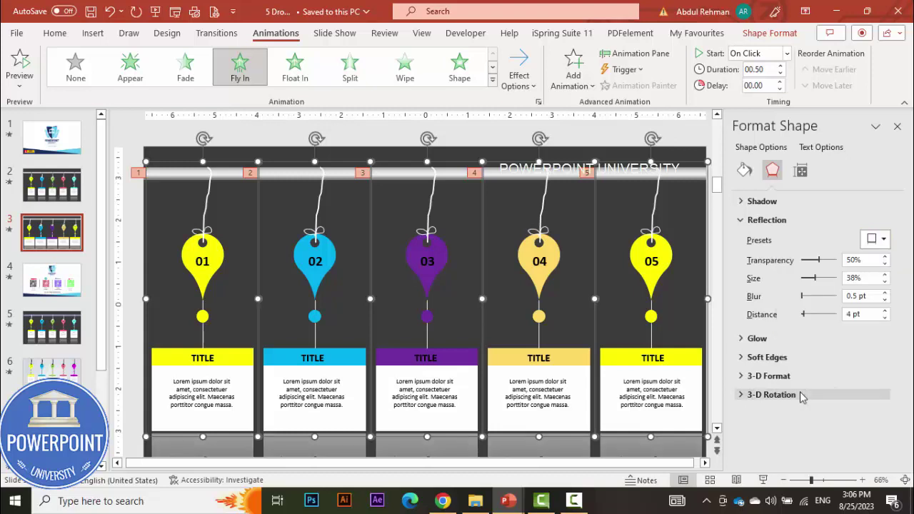
left_click(762, 480)
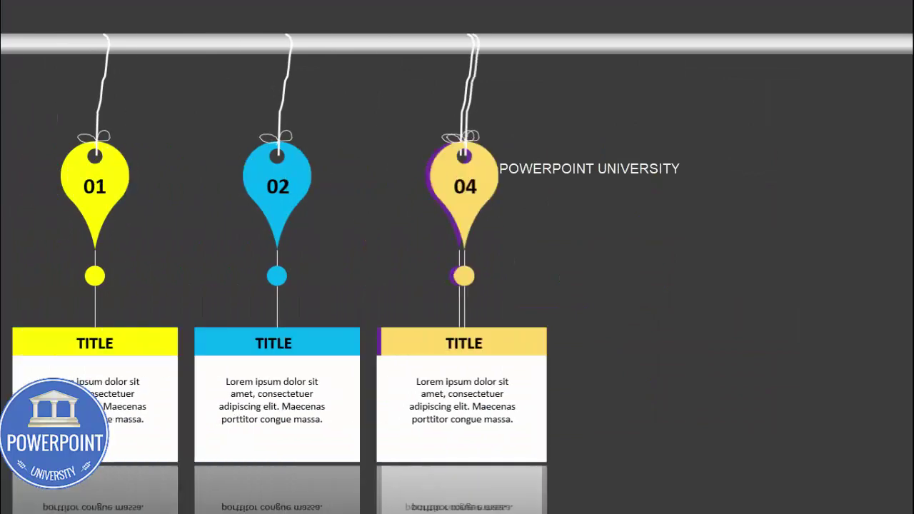
key("Escape")
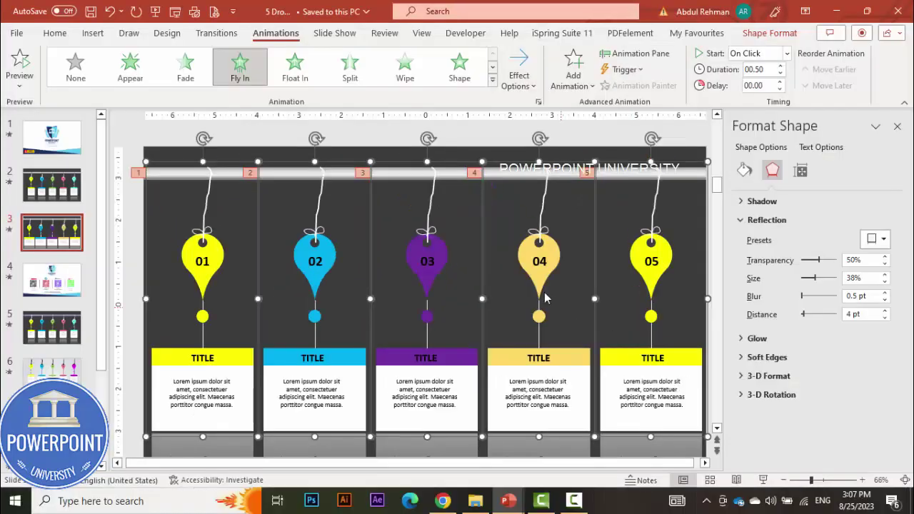